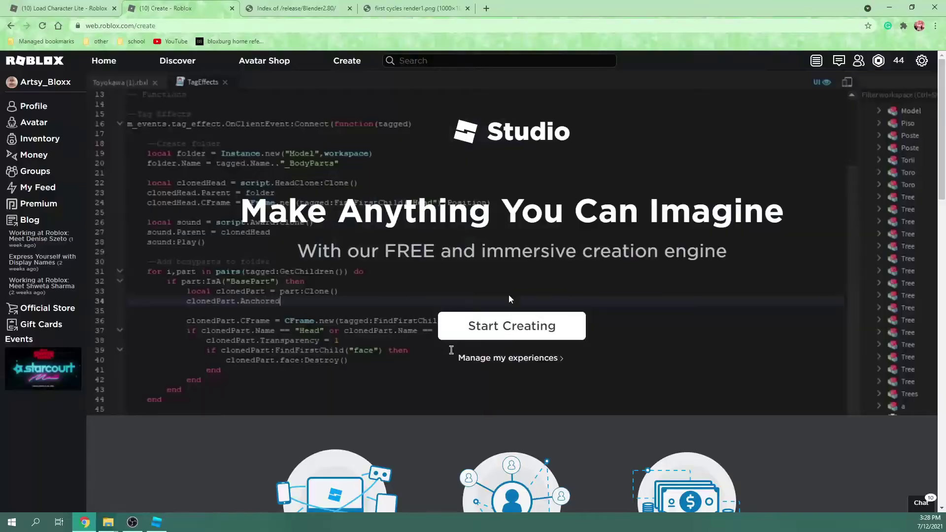
- Review the Roblox Studio download page and the Load Character Lite plugin page
scroll(509, 294, down, 10)
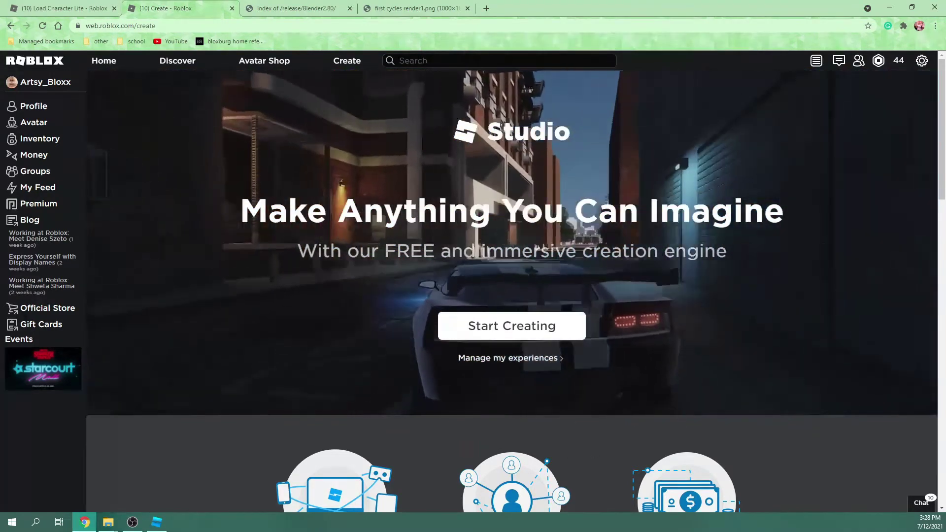
click(64, 7)
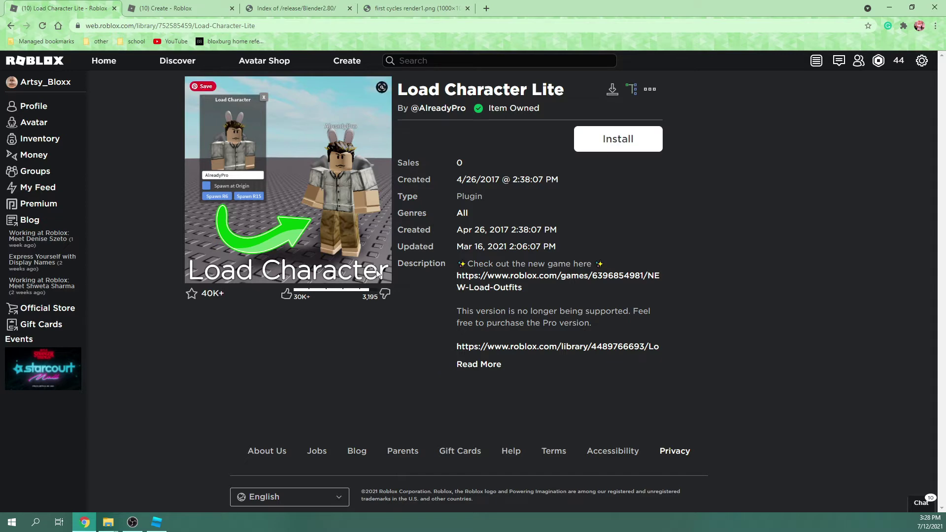
click(202, 4)
key(ctrl+shift+Tab)
- Switch to Roblox Studio and create a new place from the Classic Baseplate template
click(158, 523)
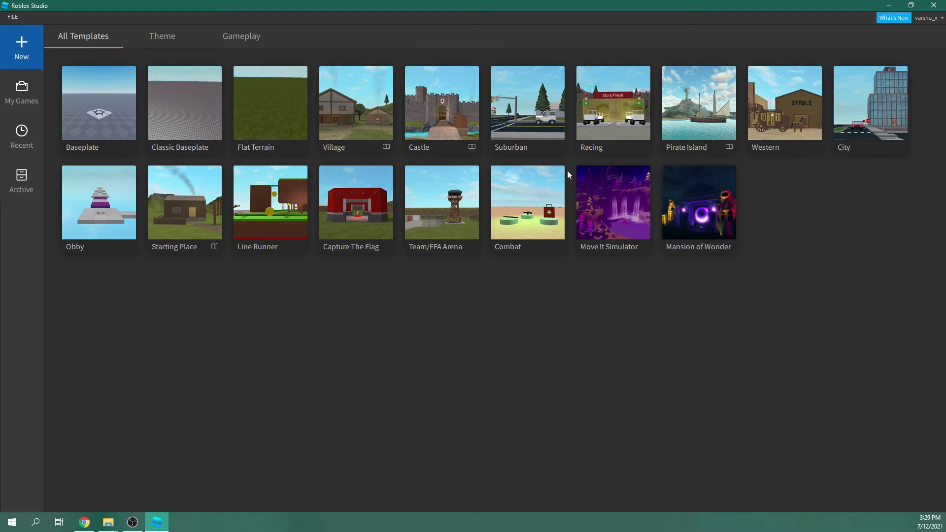
click(188, 108)
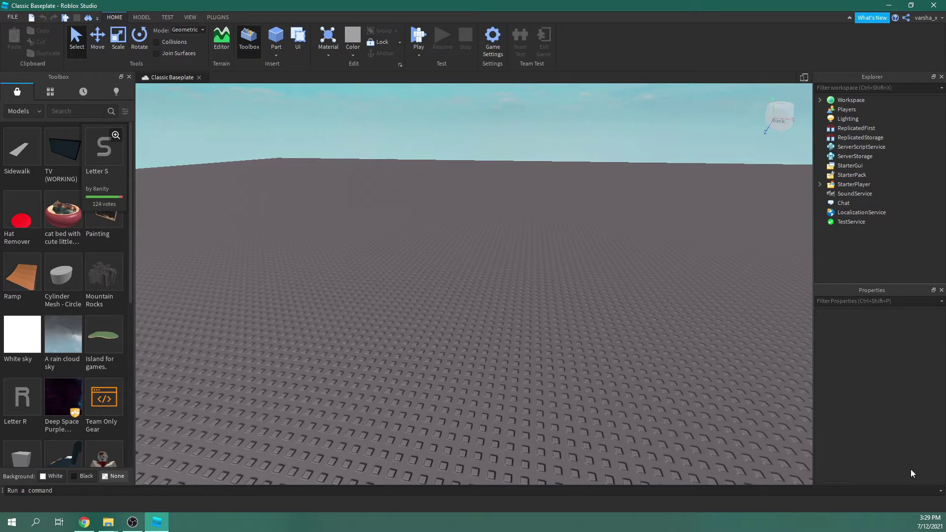
click(191, 17)
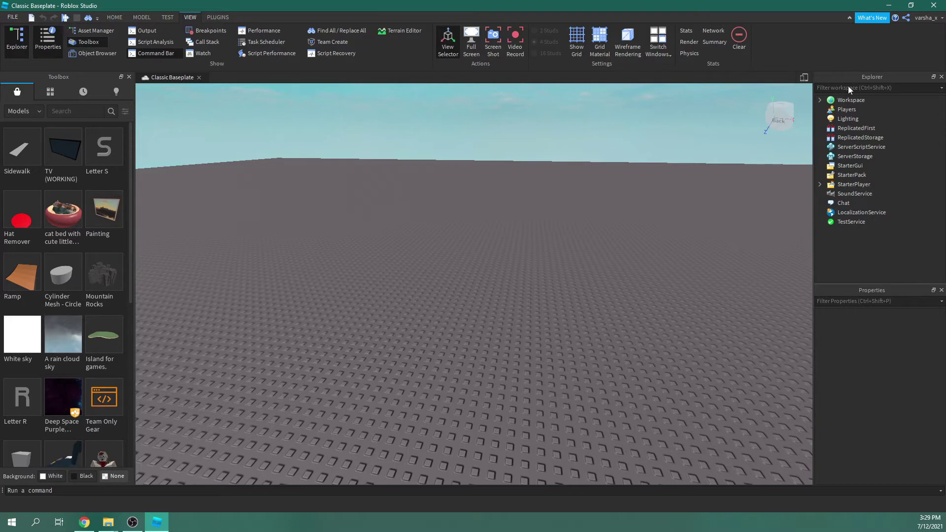
click(217, 18)
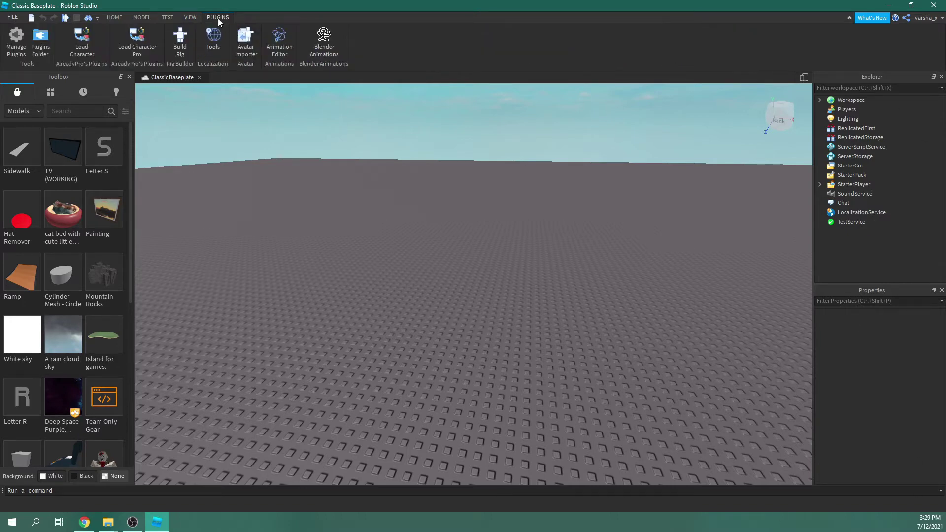
click(82, 51)
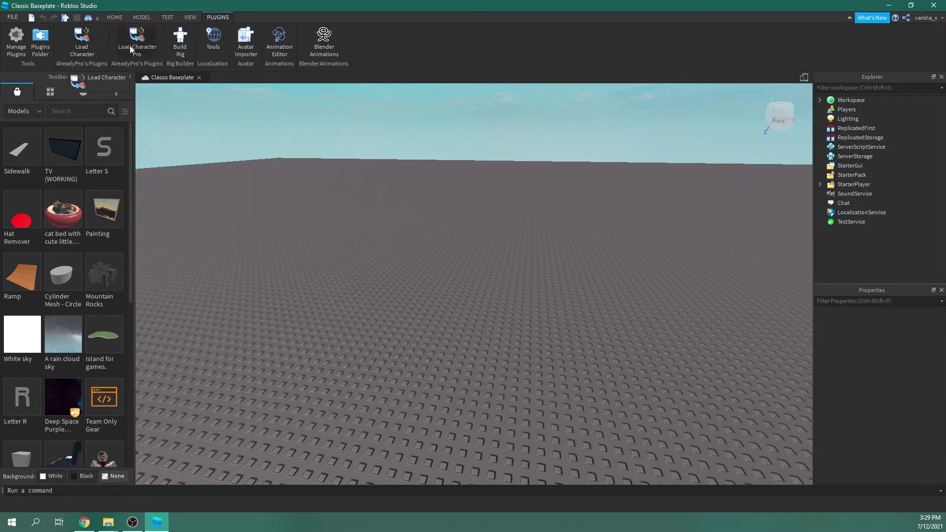
click(74, 52)
click(76, 45)
click(114, 16)
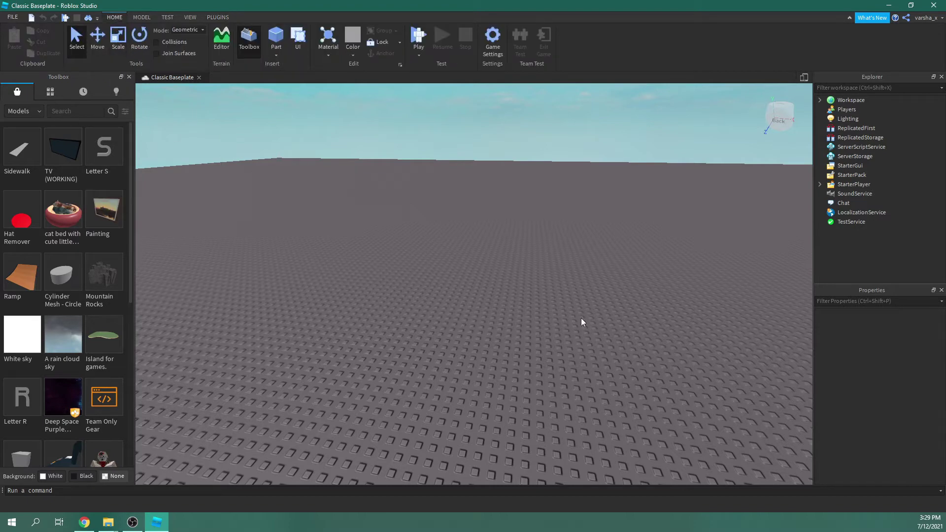
- Insert the saved gfx girl model from My Models onto the baseplate
scroll(369, 251, up, 5)
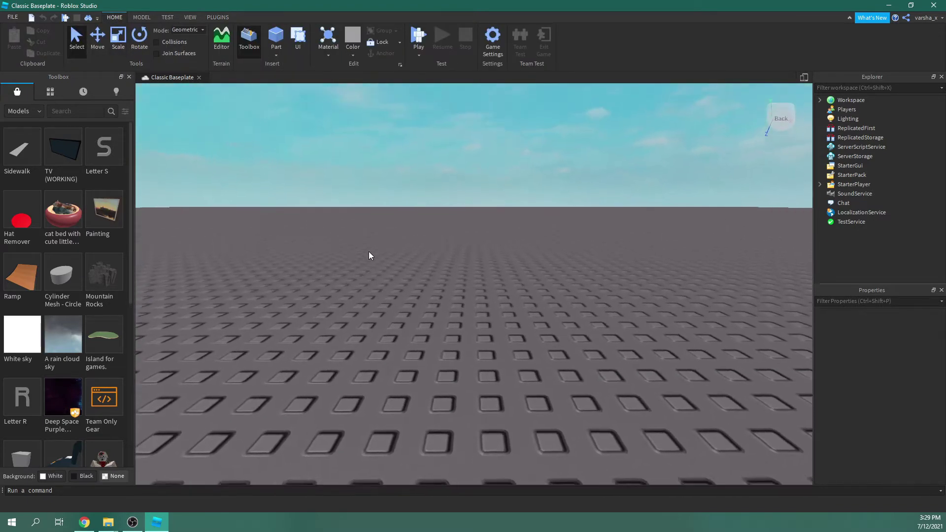
scroll(370, 255, up, 3)
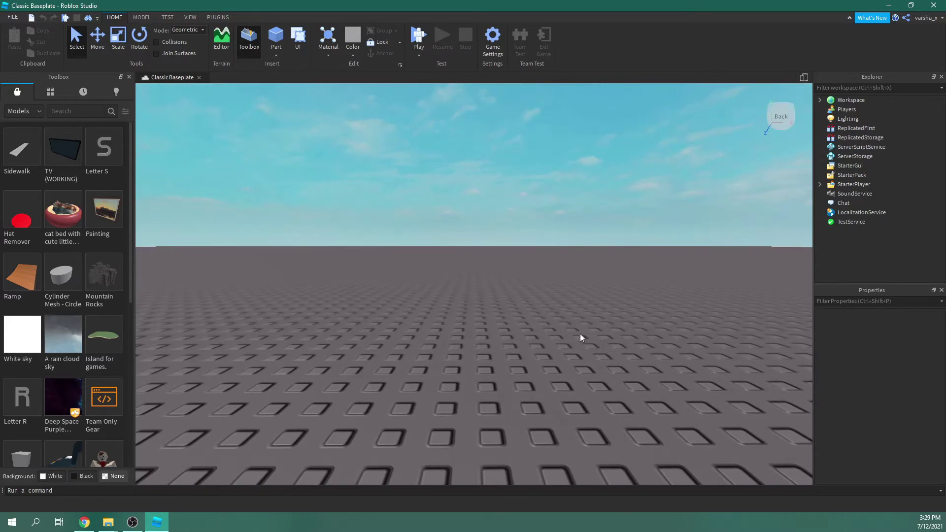
click(55, 88)
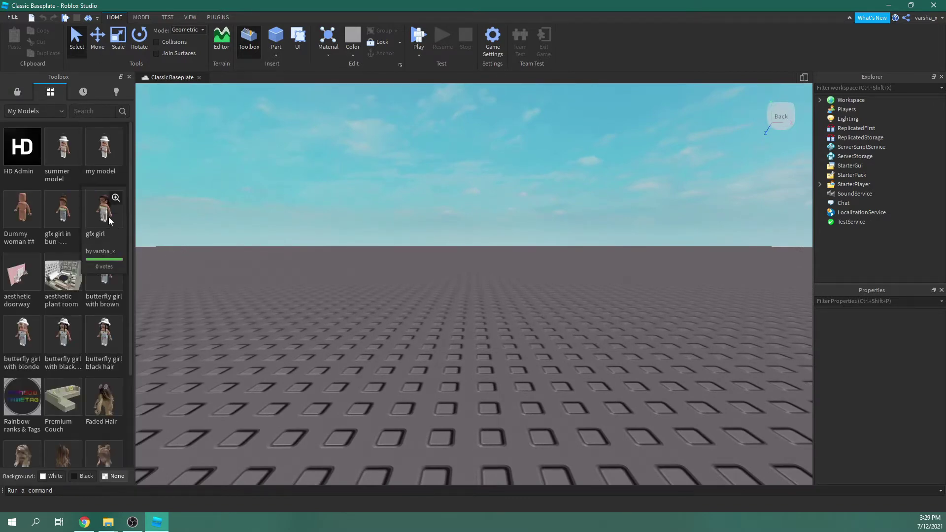
drag(328, 245, 527, 312)
scroll(529, 301, up, 5)
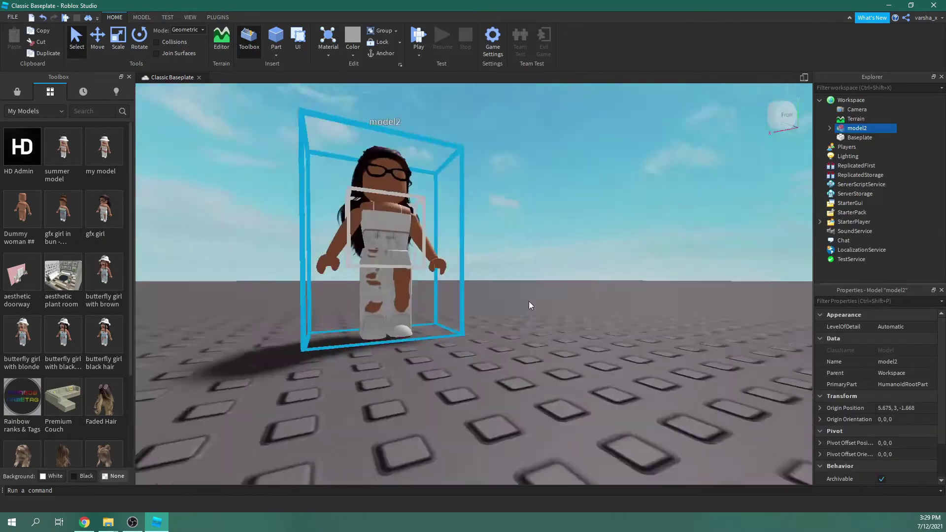
scroll(529, 301, down, 5)
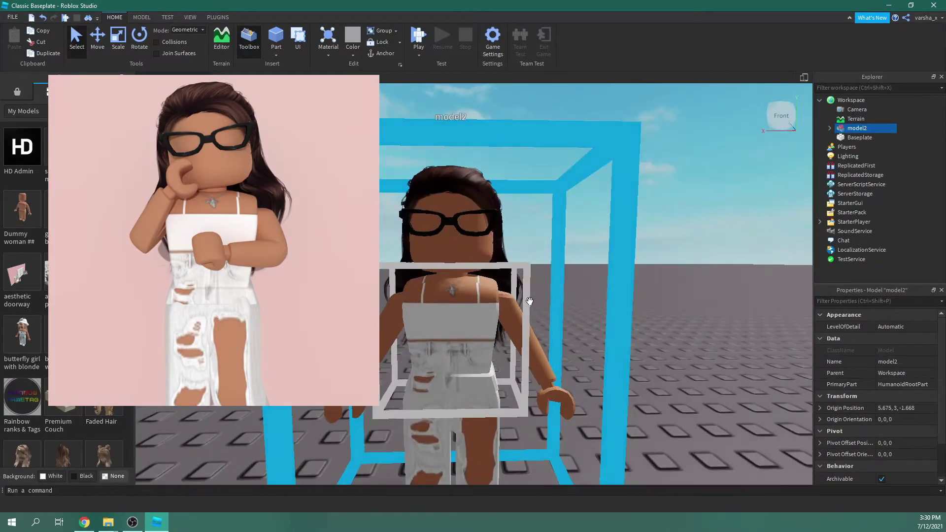
scroll(530, 301, down, 2)
scroll(529, 301, up, 6)
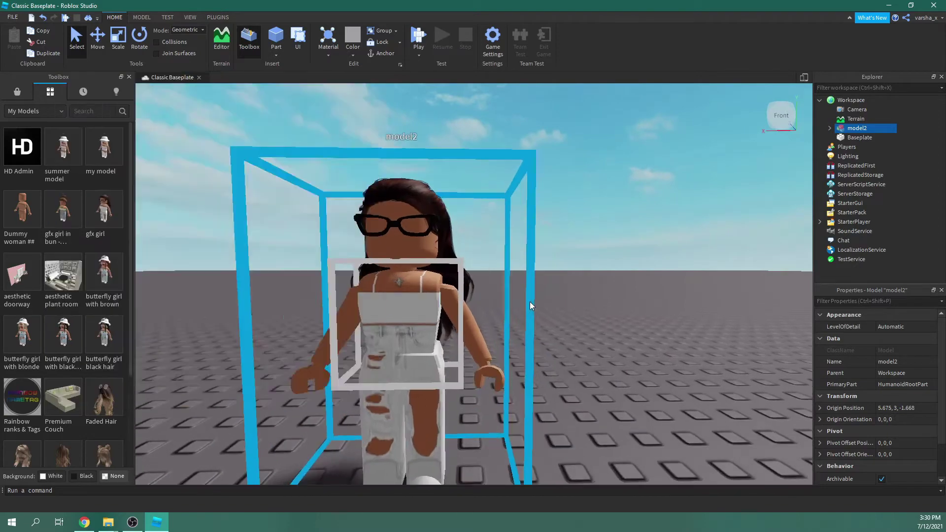
scroll(530, 301, down, 3)
scroll(530, 301, up, 5)
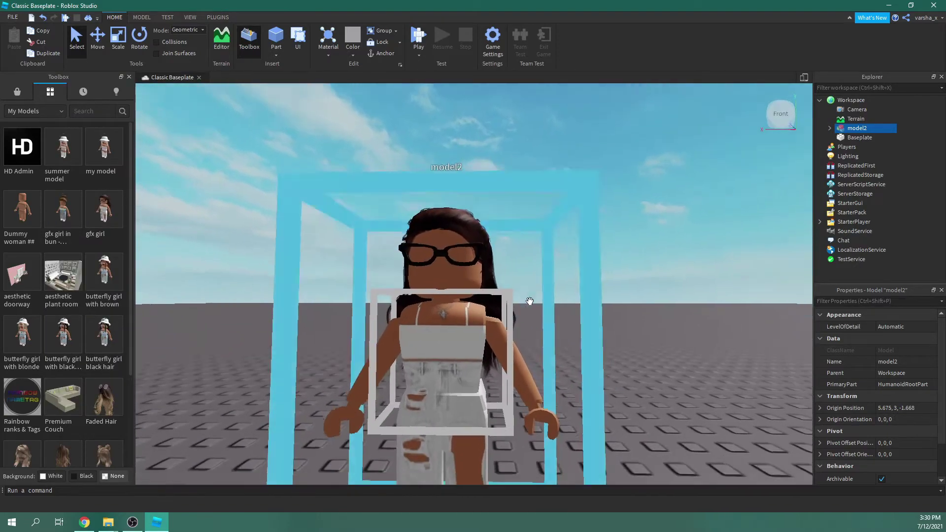
scroll(530, 301, down, 4)
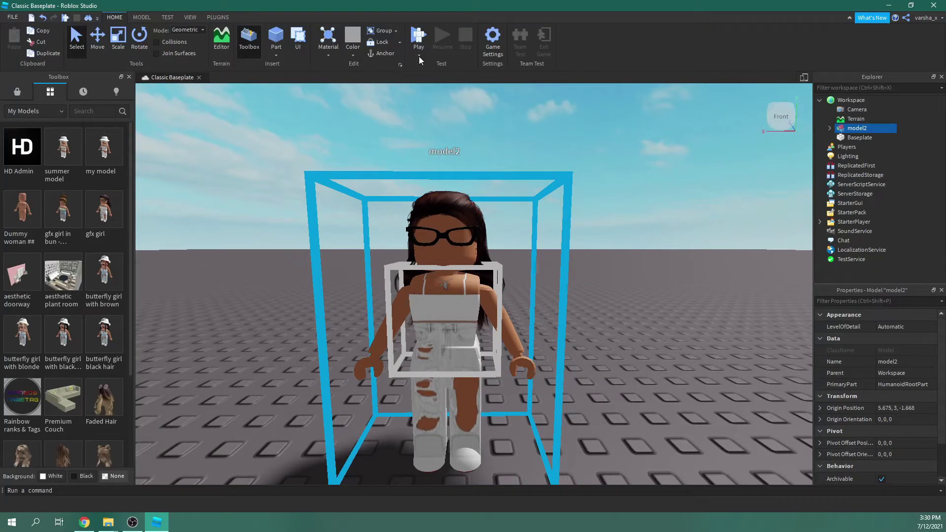
click(221, 18)
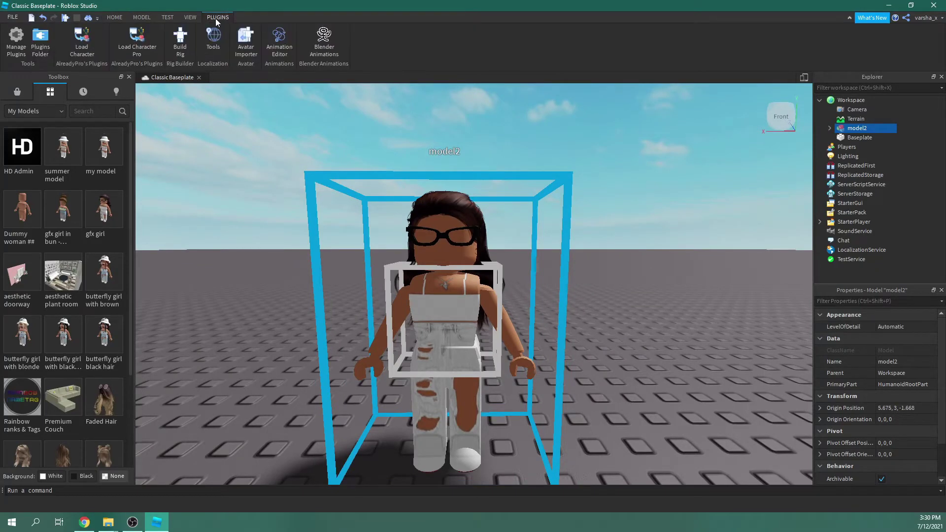
click(82, 49)
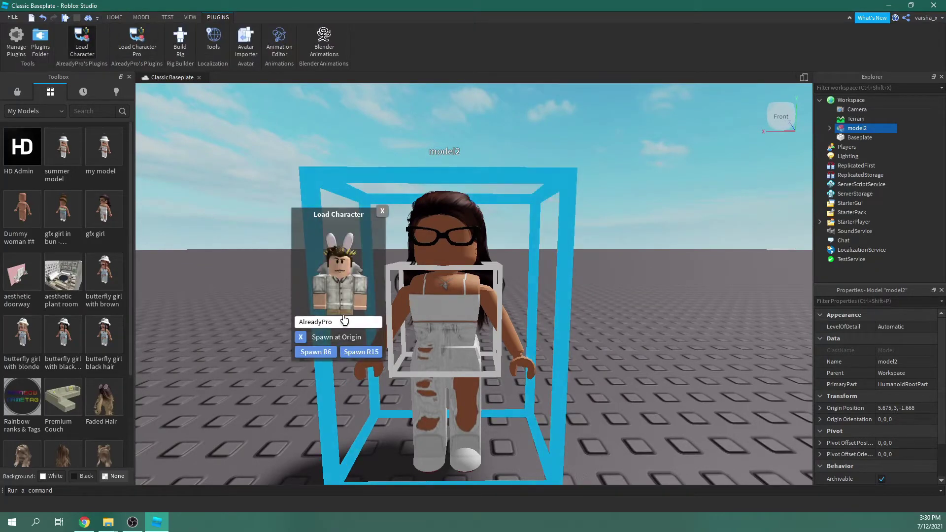
click(382, 211)
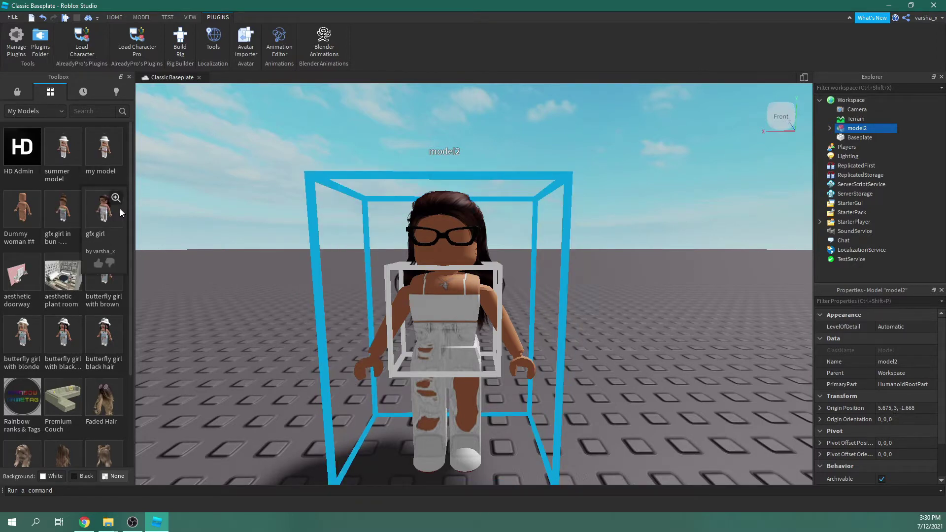
right_drag(495, 269, 494, 261)
scroll(494, 261, down, 3)
scroll(494, 261, up, 6)
scroll(494, 261, down, 5)
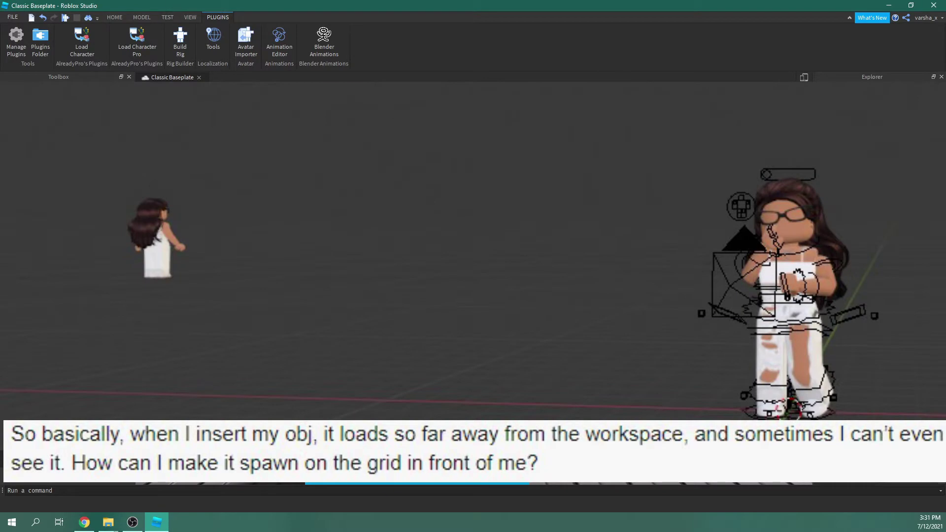
- Check the Spawn at Origin option in the Load Character plugin and close the plugin
click(84, 38)
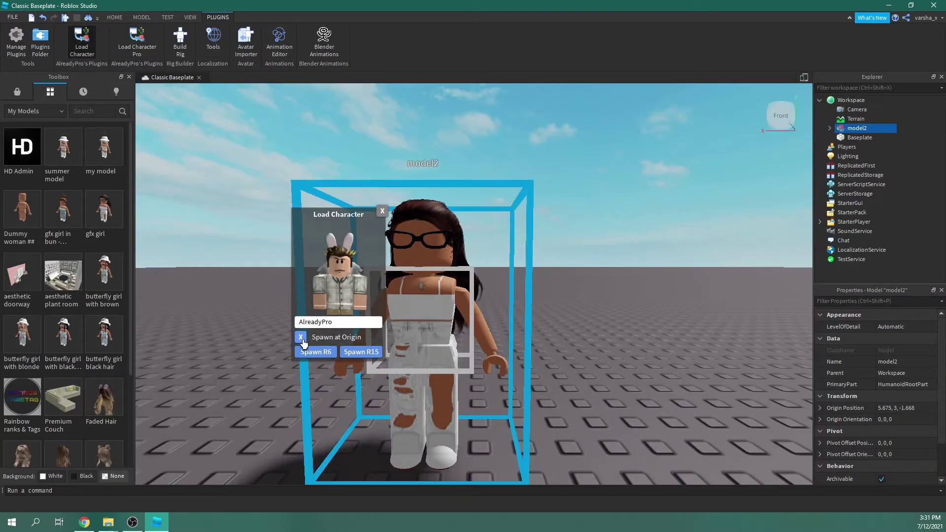
click(301, 337)
click(382, 211)
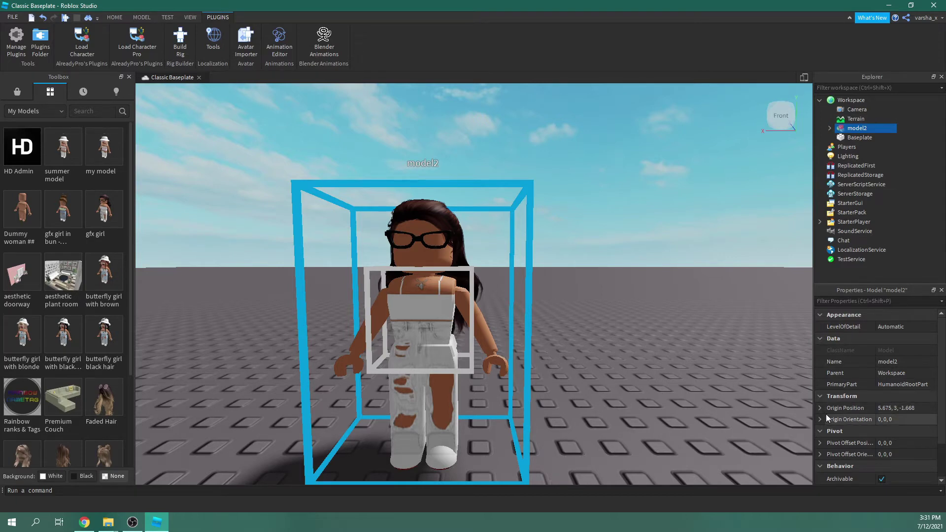
- Set the origin position of model2 to 0, 3, 0
click(891, 408)
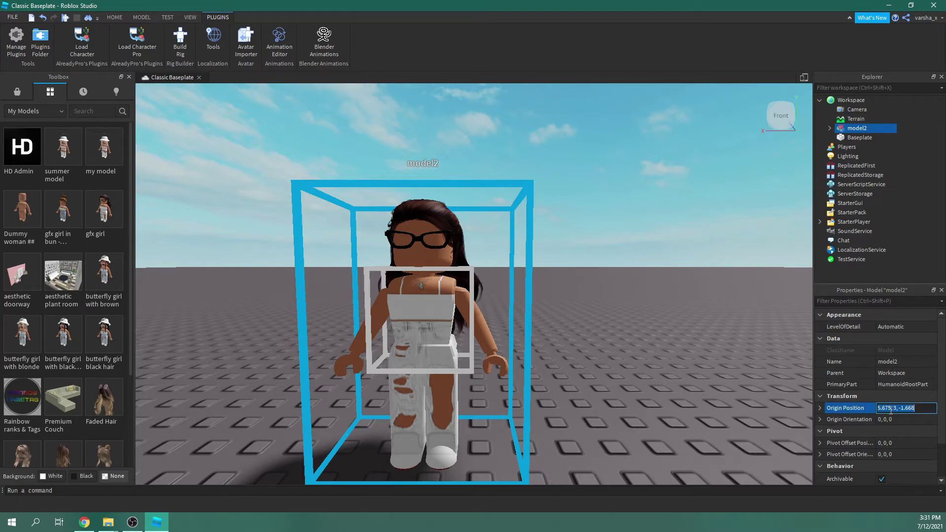
text(0)
text(,3,0)
key(Return)
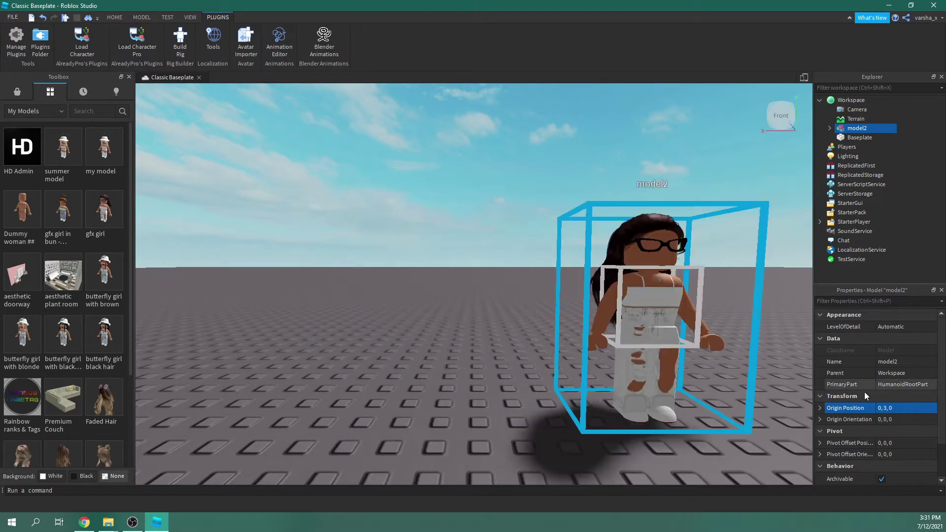
- Try an origin position of 0, 0, 0 for model2 and set it back to 0, 3, 0
click(901, 409)
text(0, )
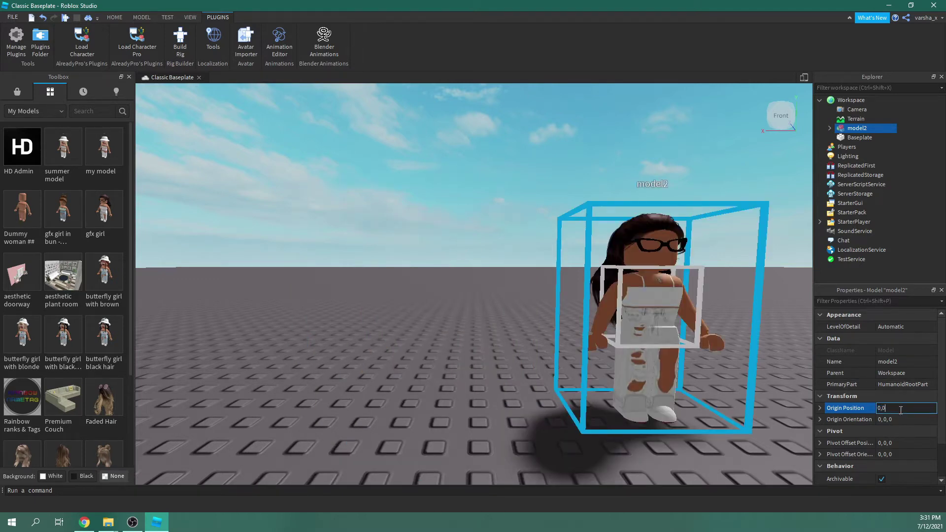
text(0)
key(Return)
click(889, 408)
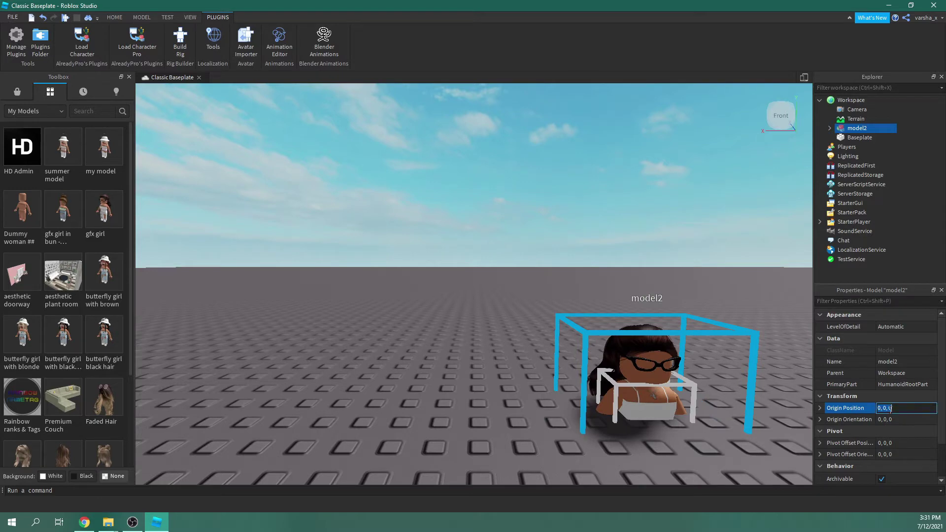
right_drag(598, 301, 598, 304)
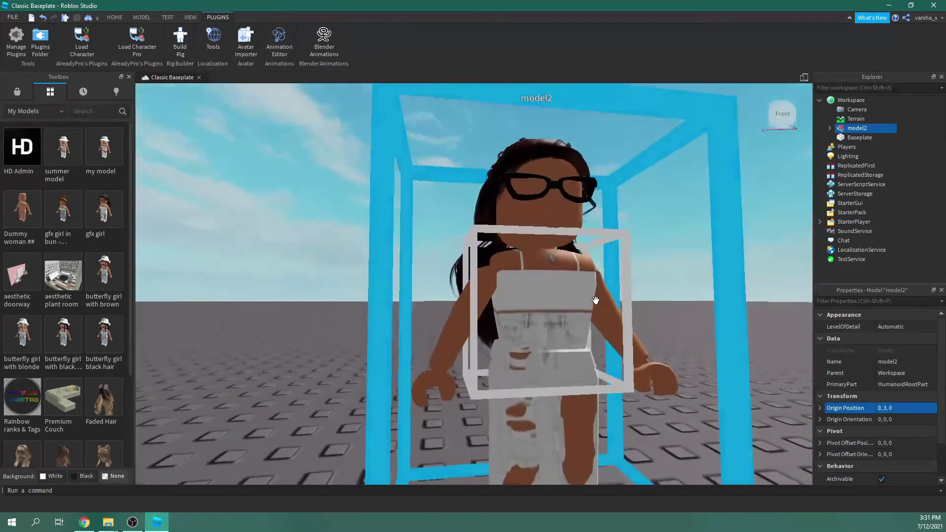
scroll(535, 316, down, 3)
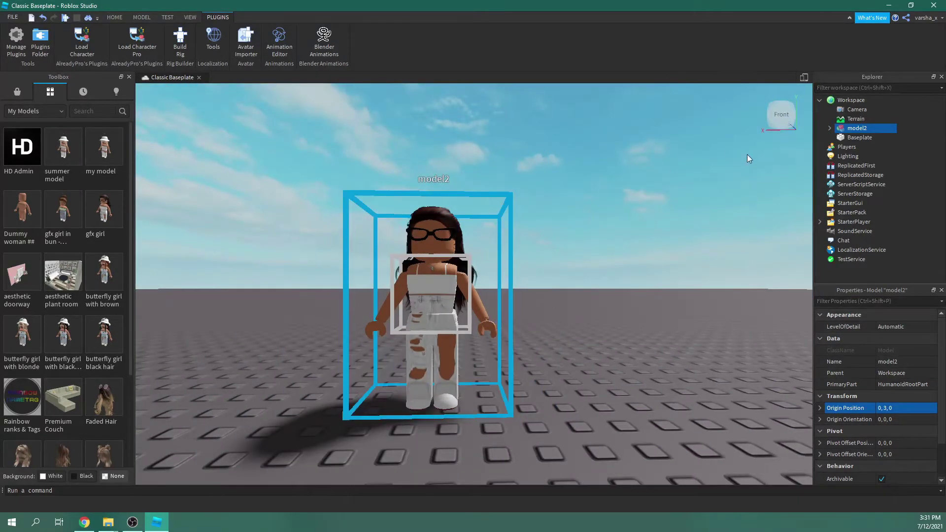
- Start exporting model2 as an OBJ file and cancel the export
right_click(856, 128)
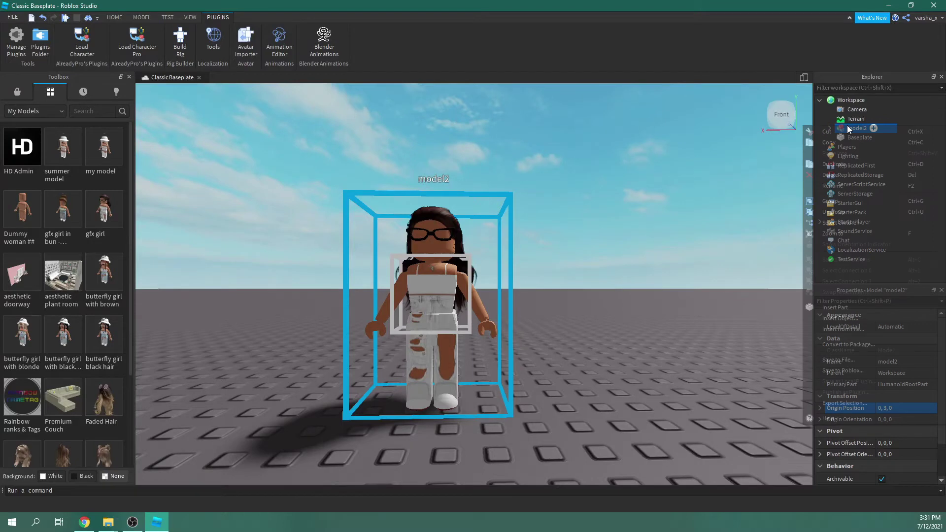
click(849, 403)
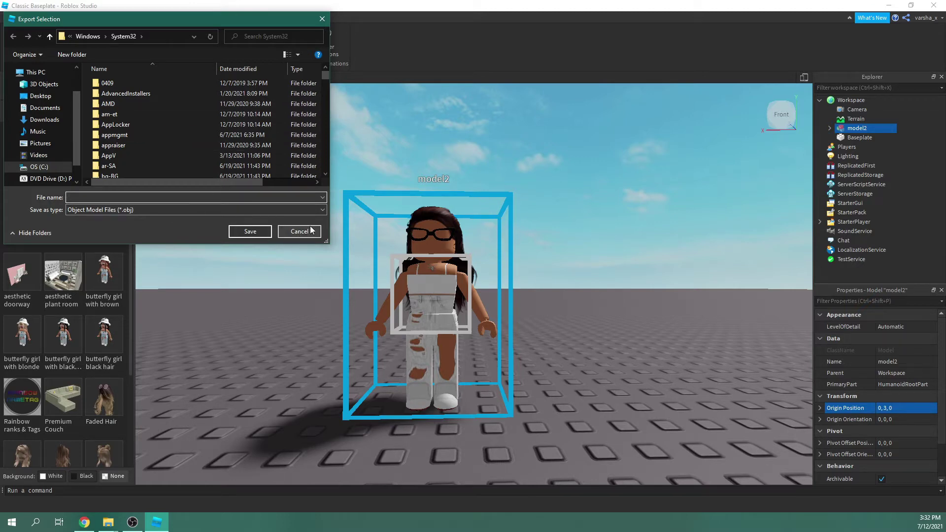
click(299, 232)
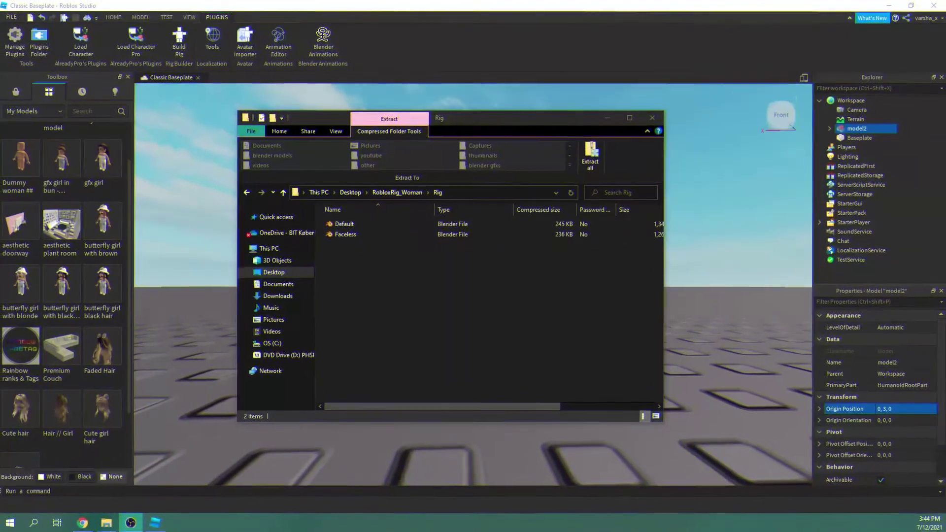
- Open the Faceless rig file from the RobloxRig_Woman archive in Blender and inspect the rig from several sides
click(350, 235)
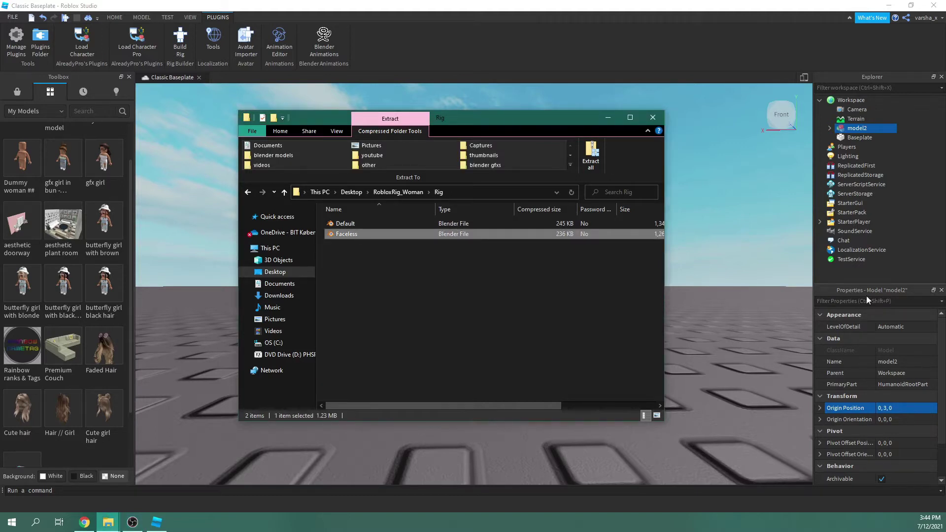
key(Return)
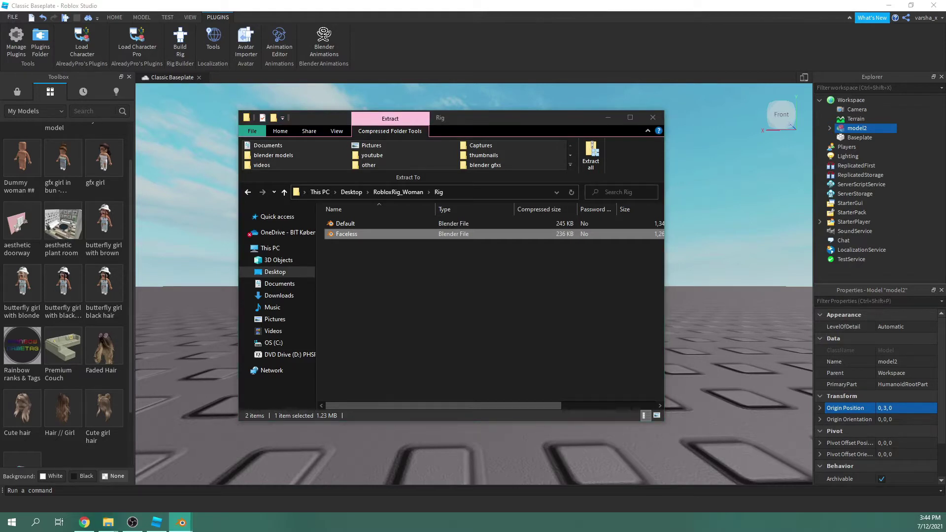
scroll(388, 331, up, 5)
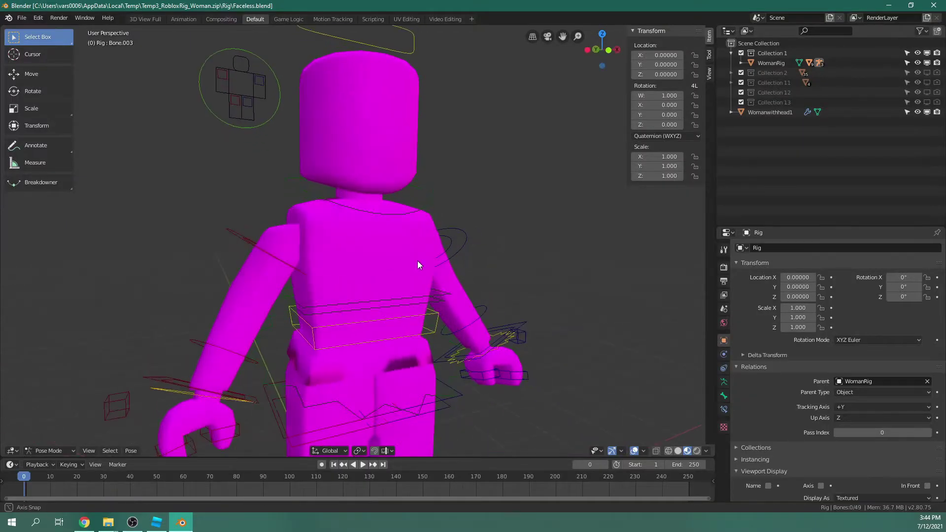
scroll(418, 264, down, 3)
middle_drag(414, 256, 471, 211)
middle_drag(386, 273, 380, 129)
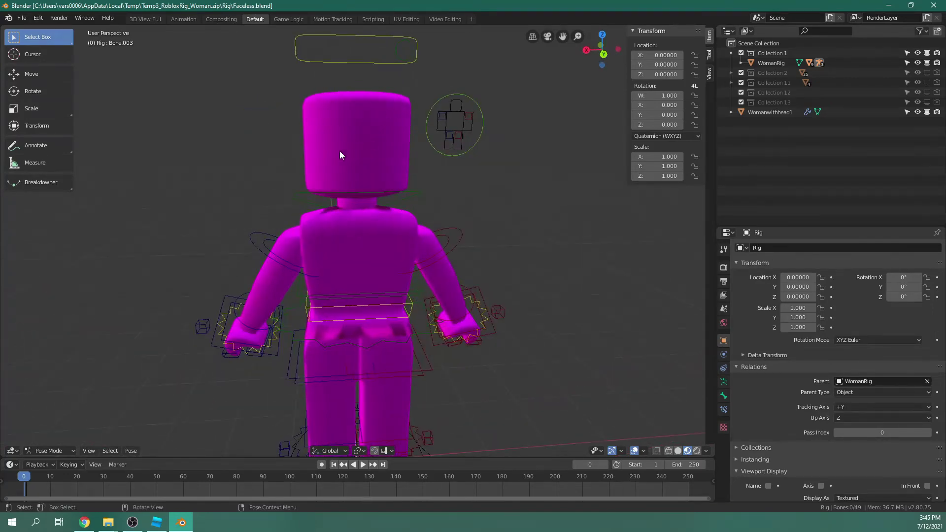
- Switch the rig to Object Mode and delete its head mesh
key(ctrl+Tab)
click(350, 136)
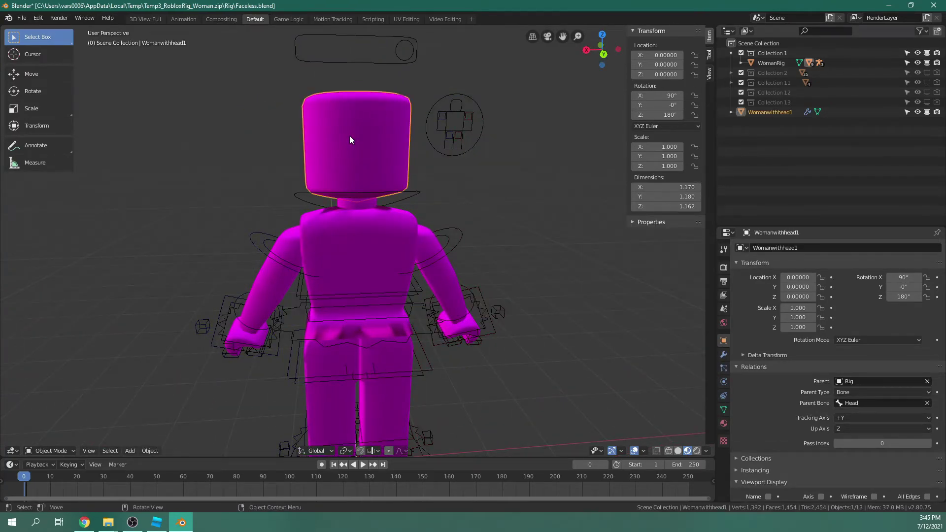
middle_drag(359, 229, 496, 223)
scroll(335, 113, up, 4)
middle_drag(379, 200, 267, 203)
scroll(266, 204, down, 2)
key(Delete)
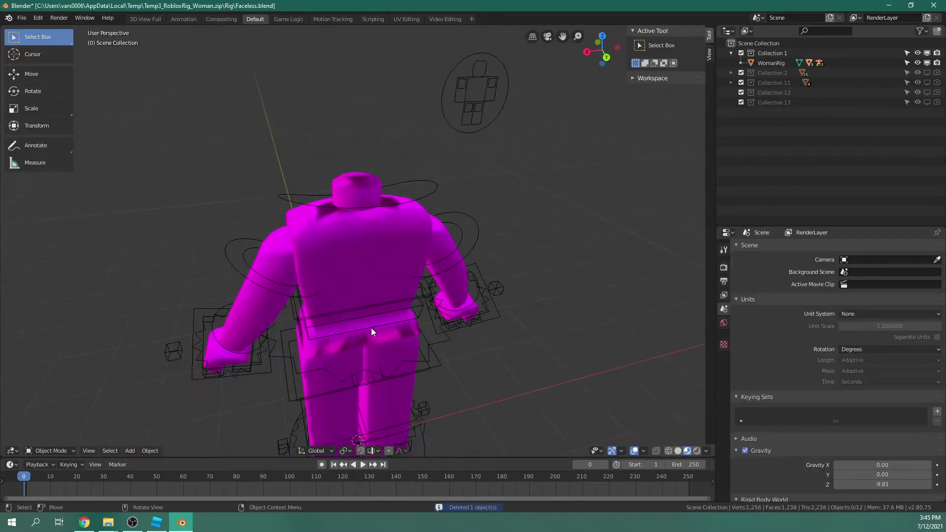
- Examine the headless woman rig from the front, back and sides, near and far
middle_drag(371, 328, 554, 312)
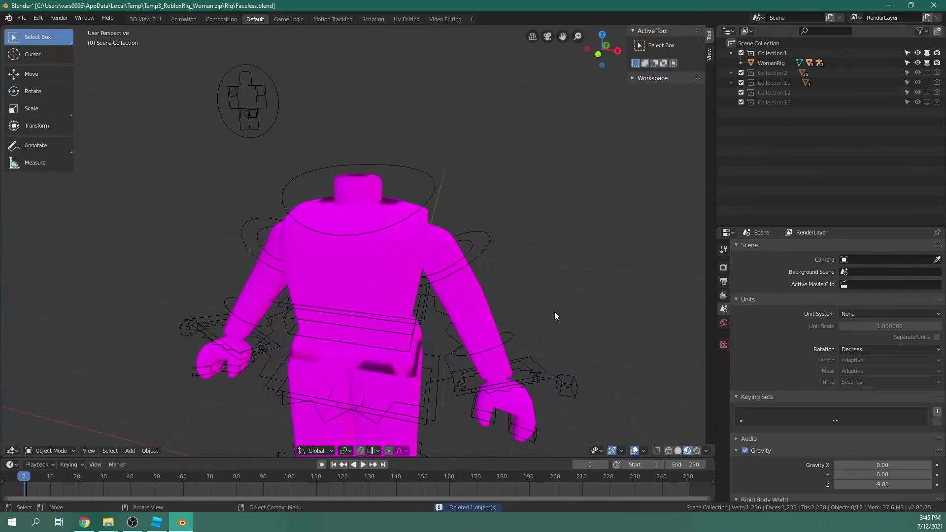
middle_drag(396, 237, 417, 226)
scroll(416, 276, down, 6)
scroll(416, 277, up, 5)
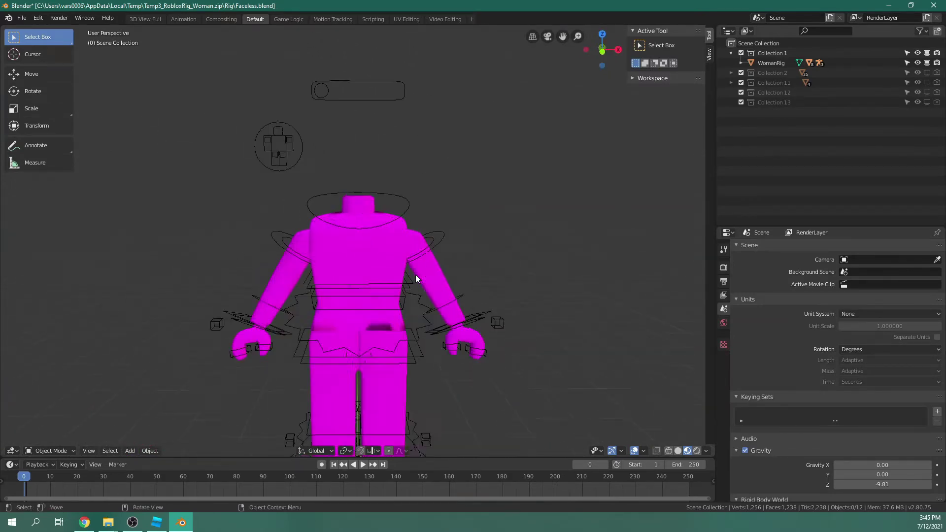
middle_drag(487, 232, 258, 239)
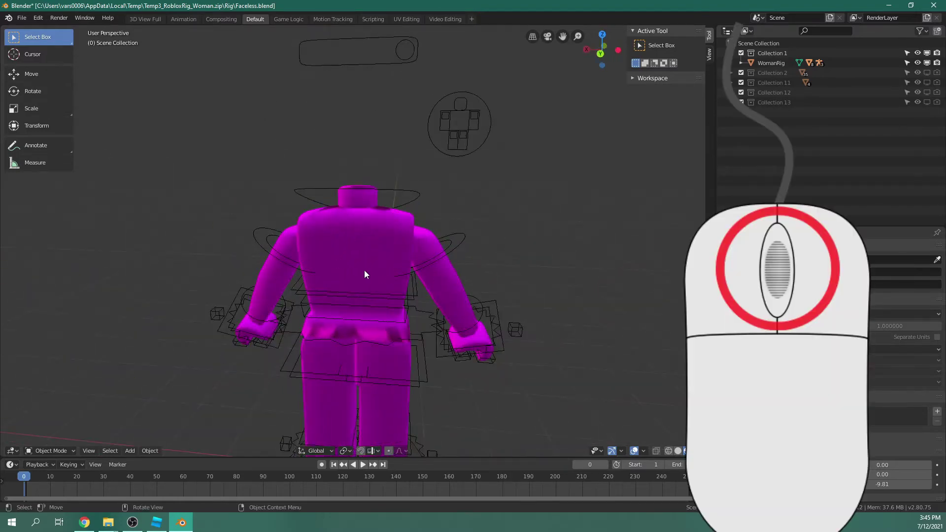
middle_drag(365, 275, 590, 279)
middle_drag(311, 318, 269, 289)
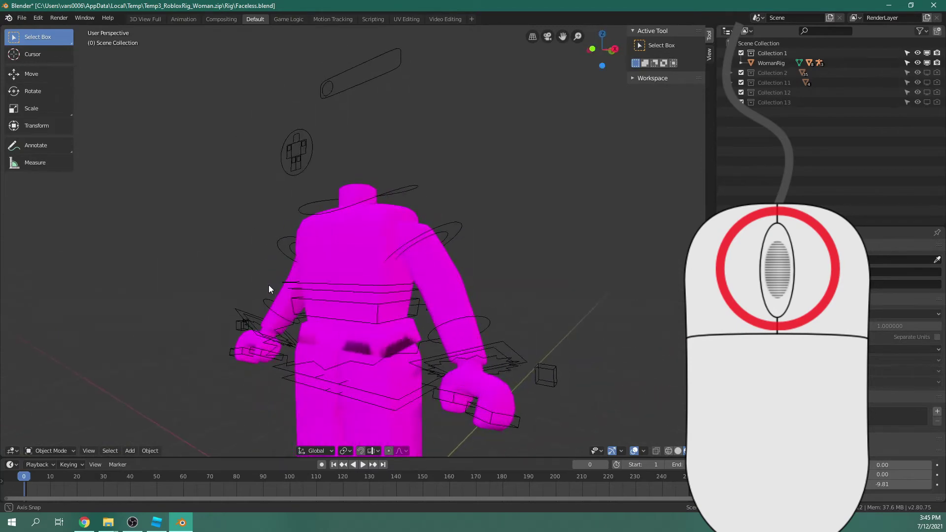
shift+middle_drag(340, 280, 414, 345)
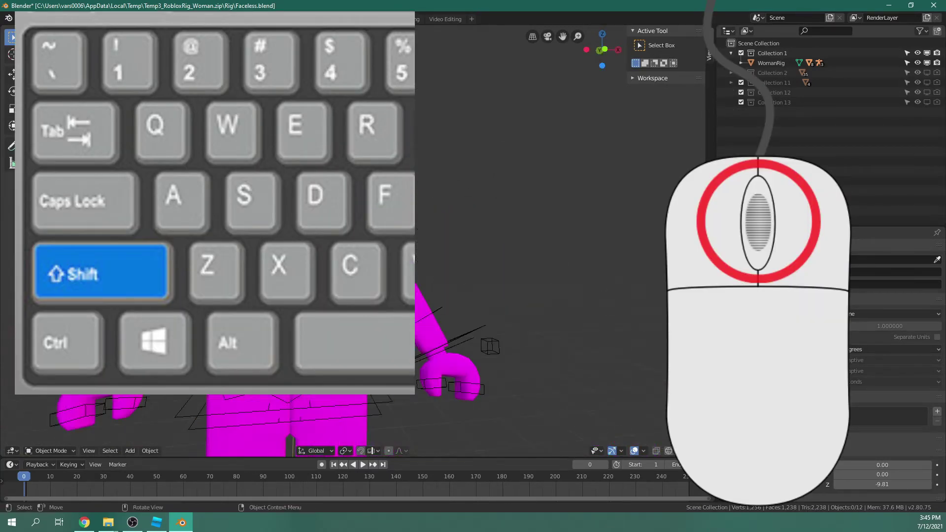
scroll(321, 282, up, 5)
scroll(321, 282, down, 10)
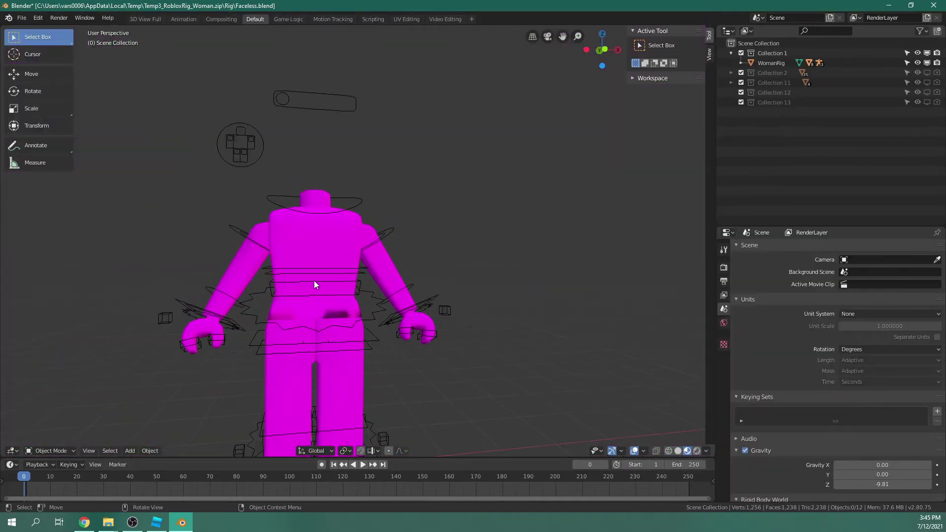
scroll(325, 278, up, 3)
scroll(369, 253, up, 3)
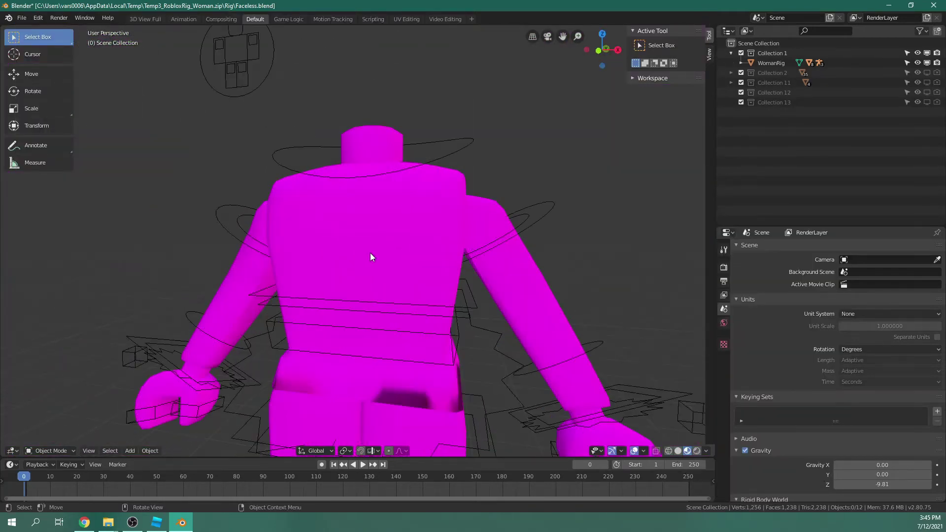
scroll(372, 255, down, 2)
middle_drag(378, 252, 456, 275)
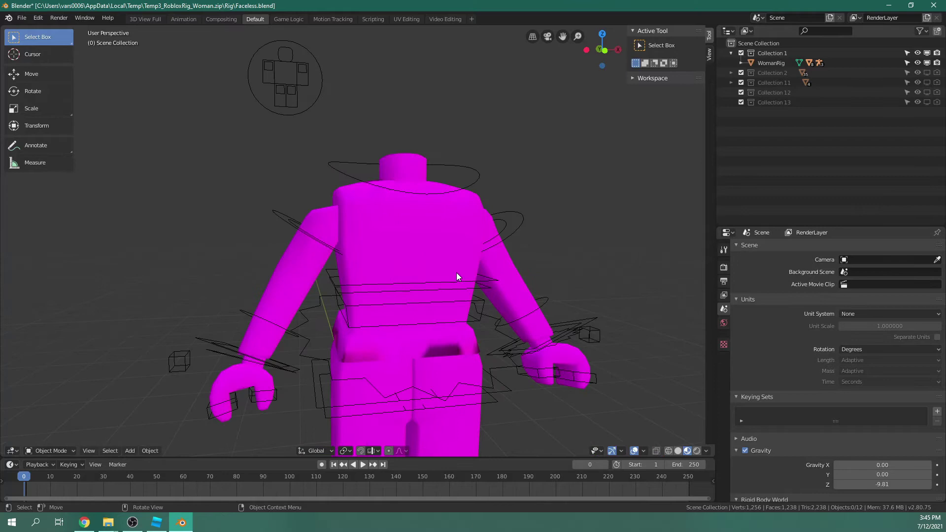
- Select the rig's torso mesh and change the Outliner area to the Shader Editor to show its material nodes
click(413, 242)
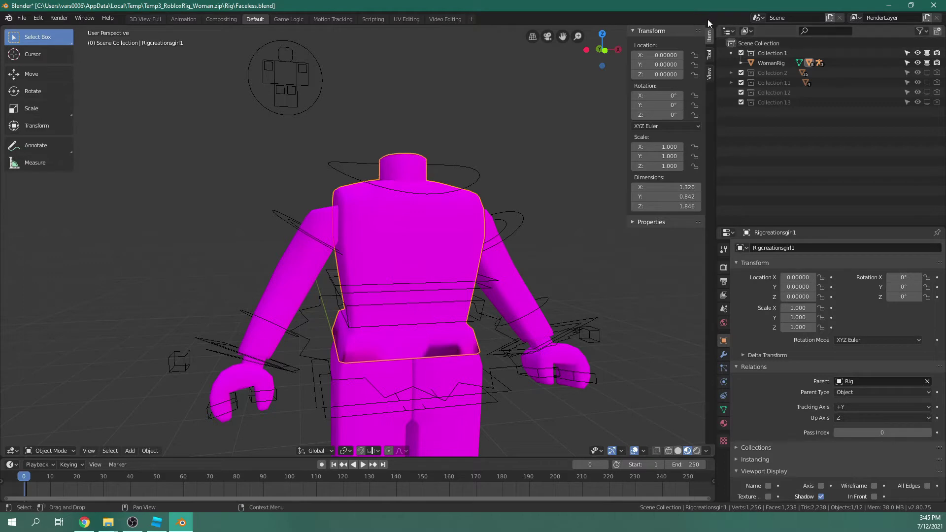
click(731, 34)
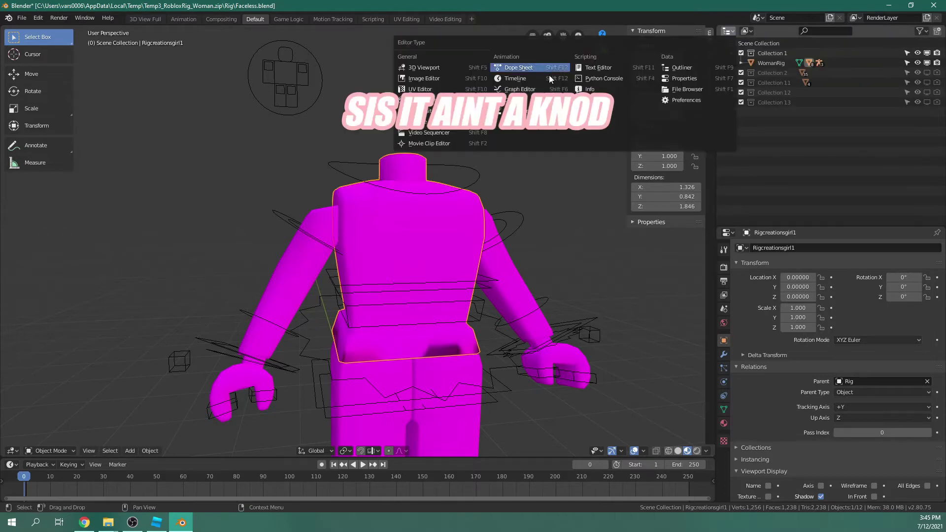
click(425, 99)
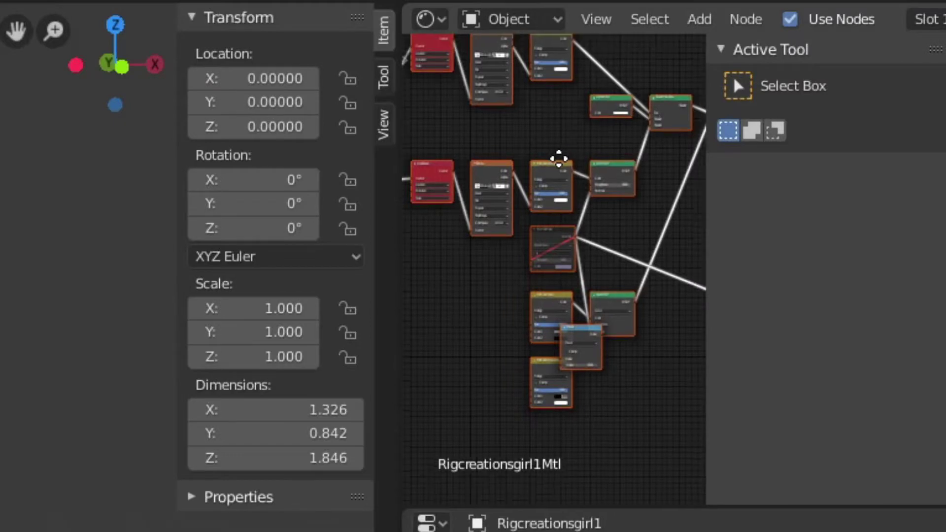
middle_drag(778, 87, 801, 110)
mouse_move(612, 217)
middle_down()
mouse_move(602, 207)
mouse_move(616, 215)
middle_up()
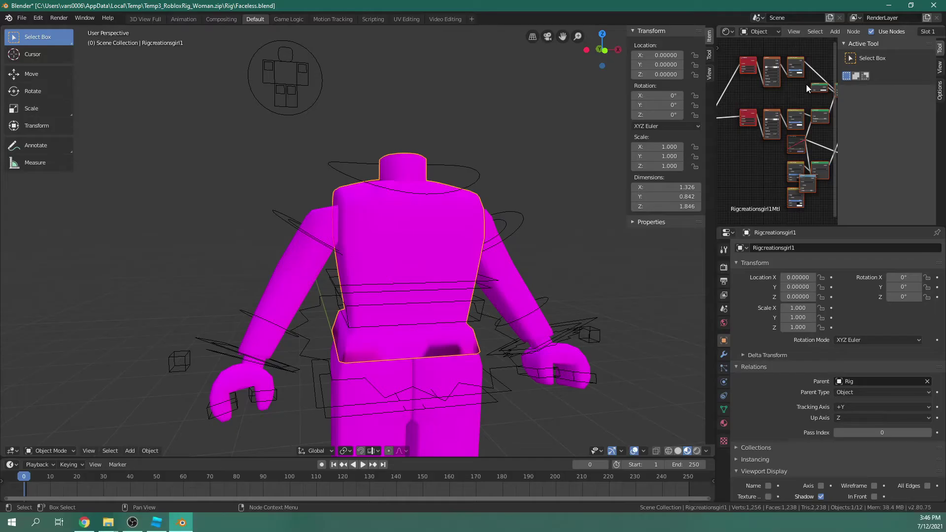
- Load Model21Tex.png from the brown girl folder into the image texture node of the torso's material
middle_drag(806, 88, 798, 91)
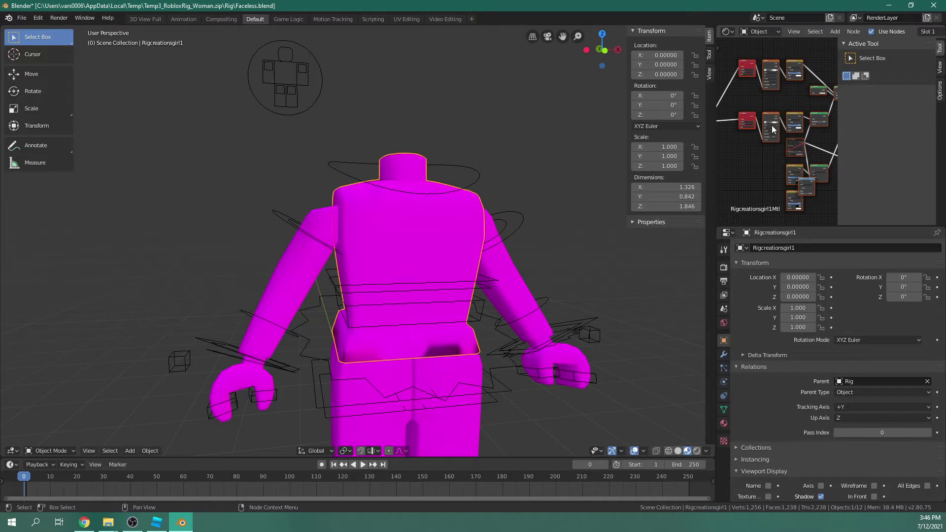
scroll(771, 125, up, 7)
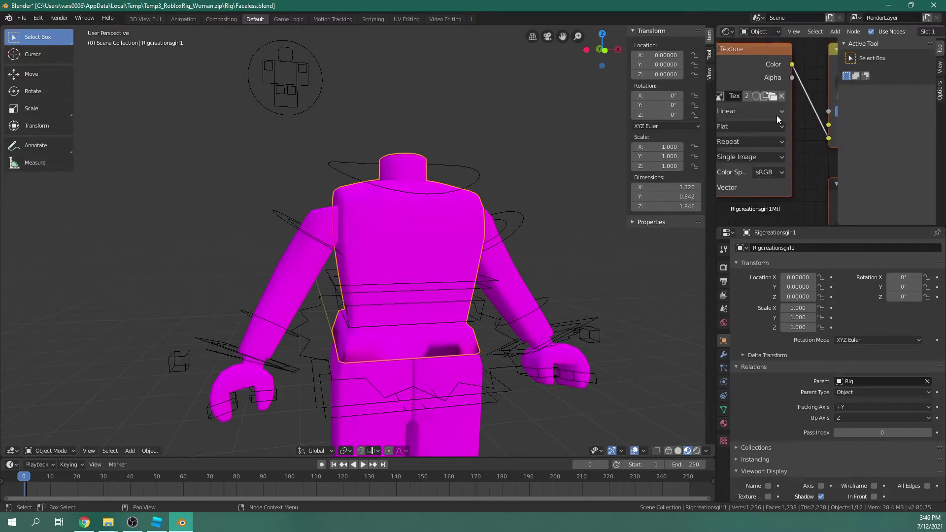
scroll(777, 116, up, 2)
click(771, 84)
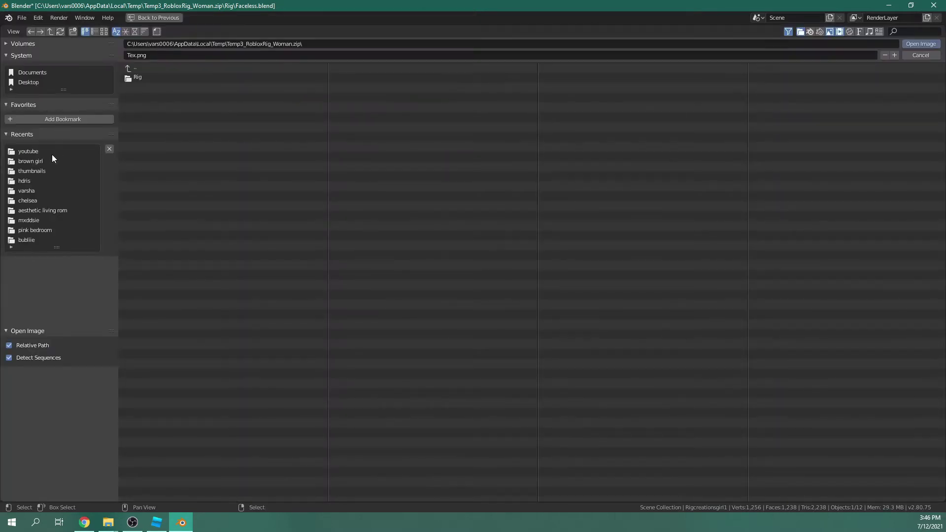
click(37, 160)
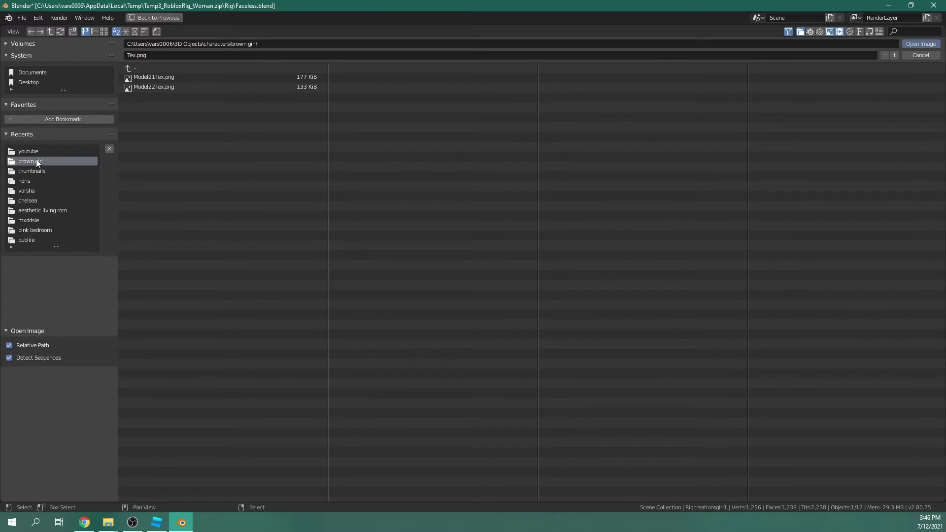
double_click(153, 78)
scroll(325, 187, down, 3)
middle_drag(369, 192, 313, 204)
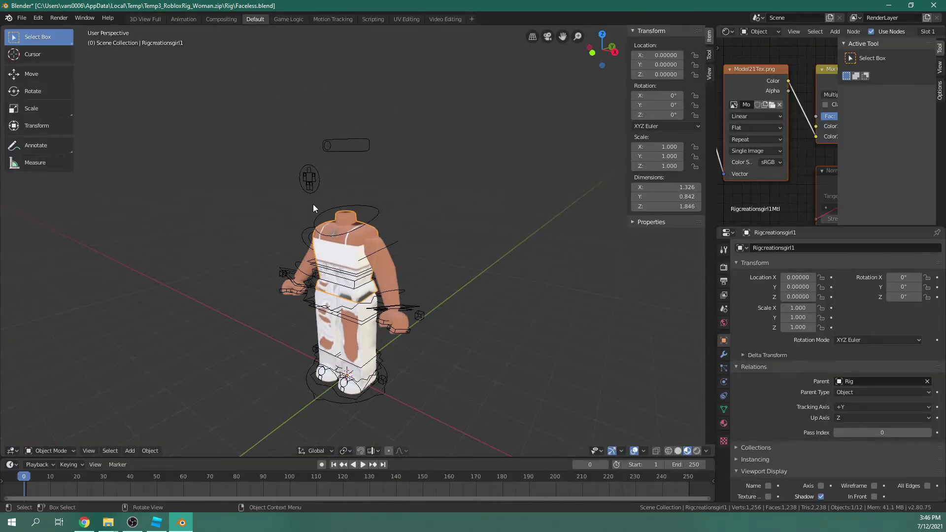
scroll(400, 212, up, 4)
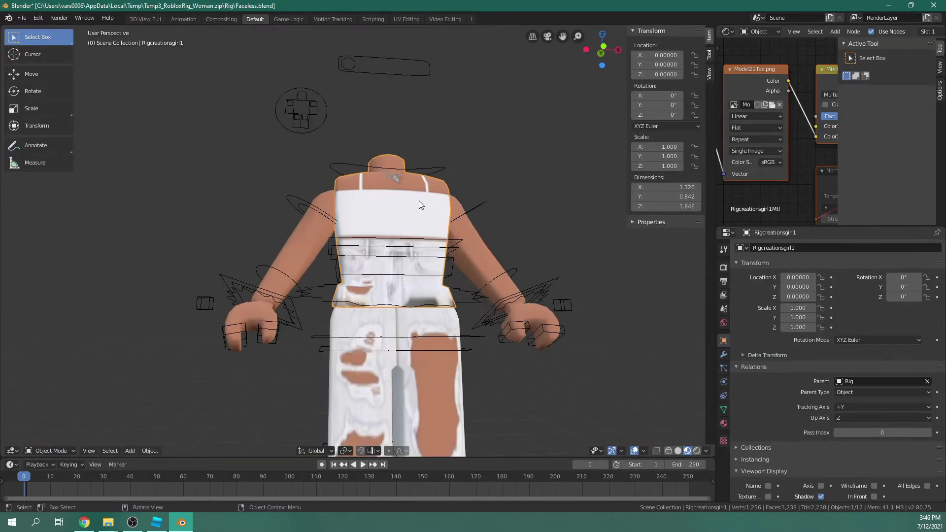
middle_drag(419, 200, 410, 184)
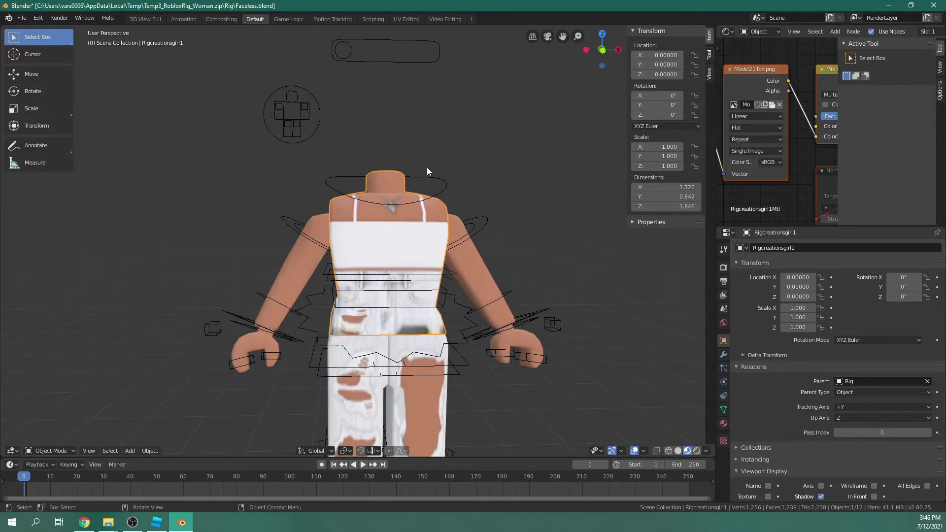
middle_drag(427, 177, 420, 178)
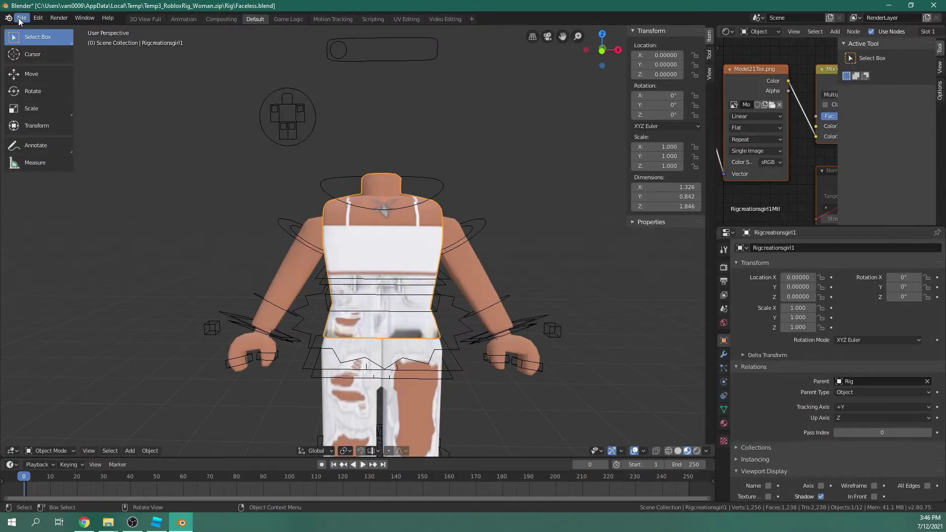
- Import girl.obj from the brown girl folder as a Wavefront OBJ, split by object and group
scroll(421, 261, down, 6)
scroll(422, 261, up, 4)
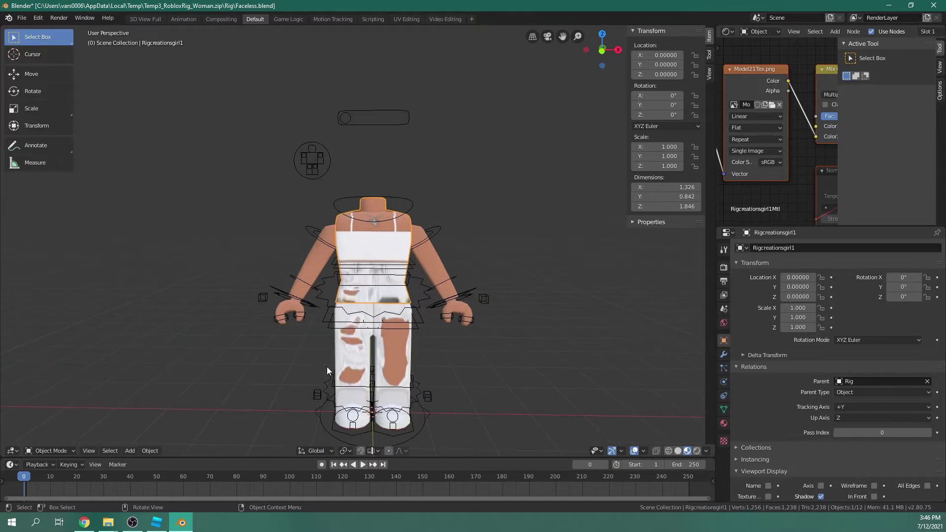
click(22, 17)
mouse_move(42, 152)
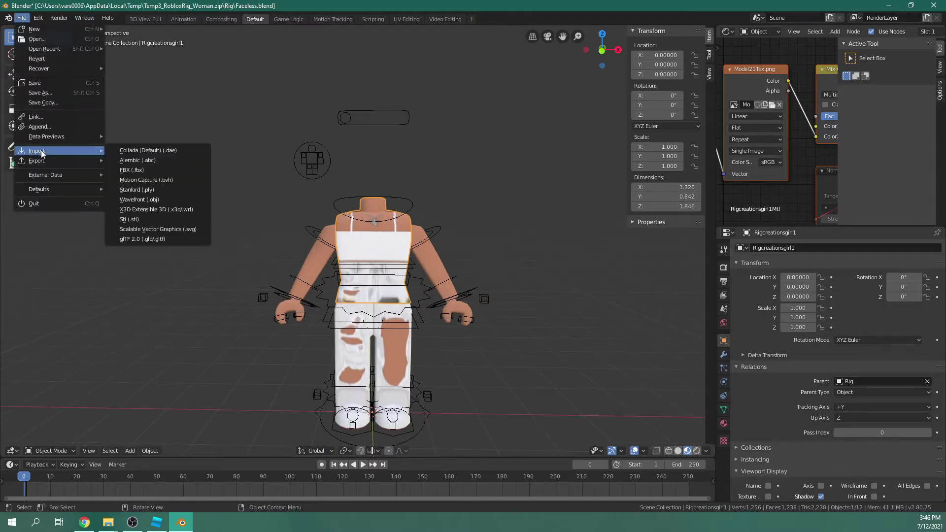
click(163, 201)
click(26, 151)
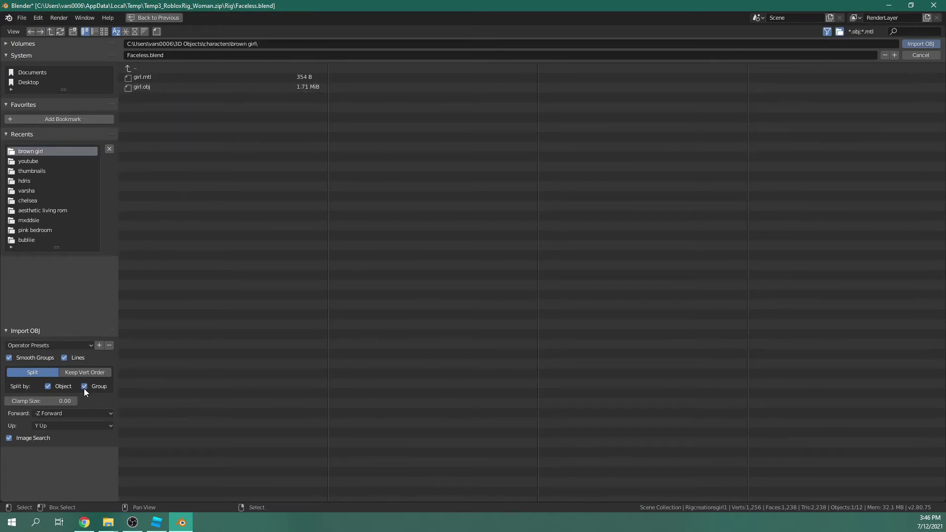
click(172, 87)
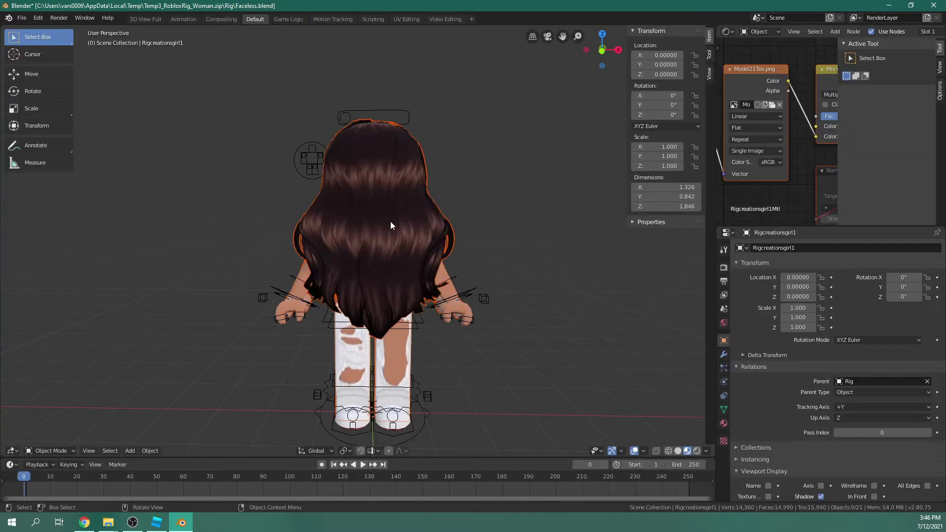
- Rotate the imported character about 180 degrees around the vertical axis so it faces the same way as the rig
middle_drag(390, 220, 135, 157)
click(52, 90)
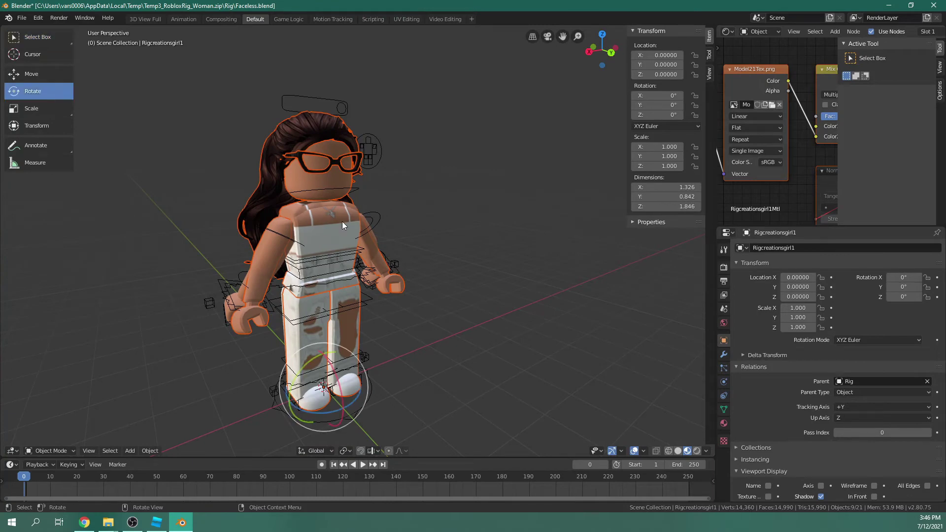
middle_drag(342, 220, 404, 259)
drag(337, 250, 317, 105)
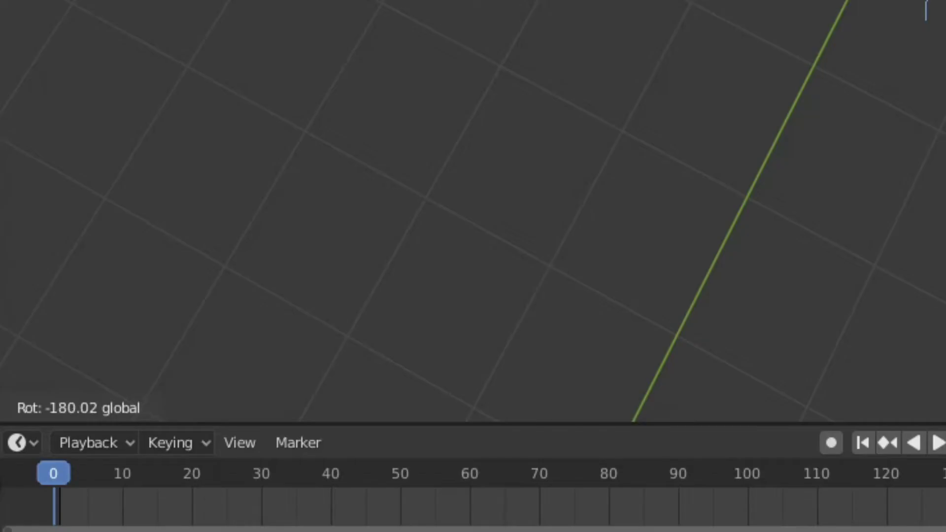
drag(317, 105, 310, 98)
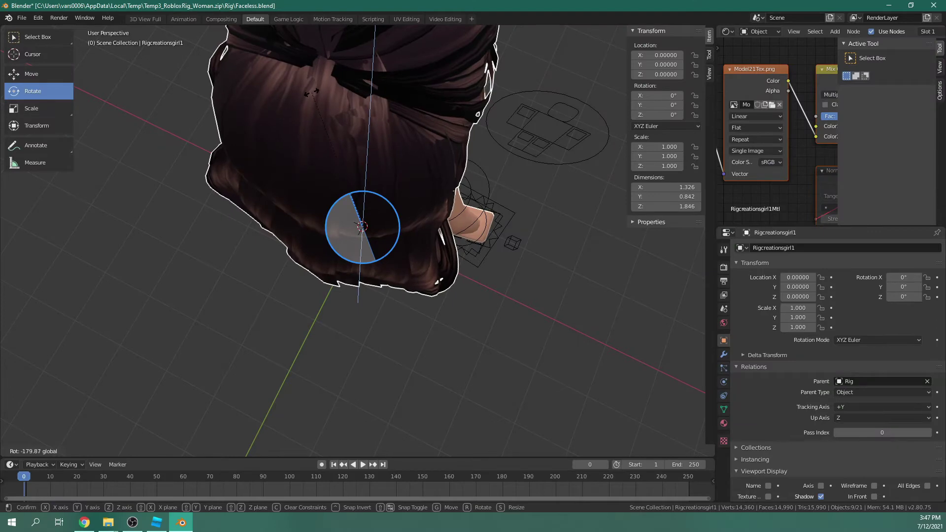
middle_drag(308, 227, 392, 184)
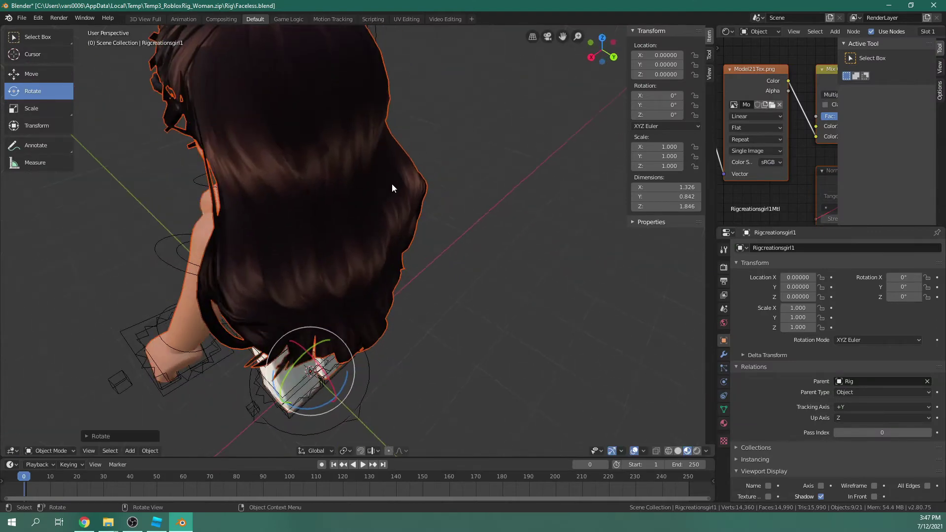
middle_drag(310, 251, 477, 294)
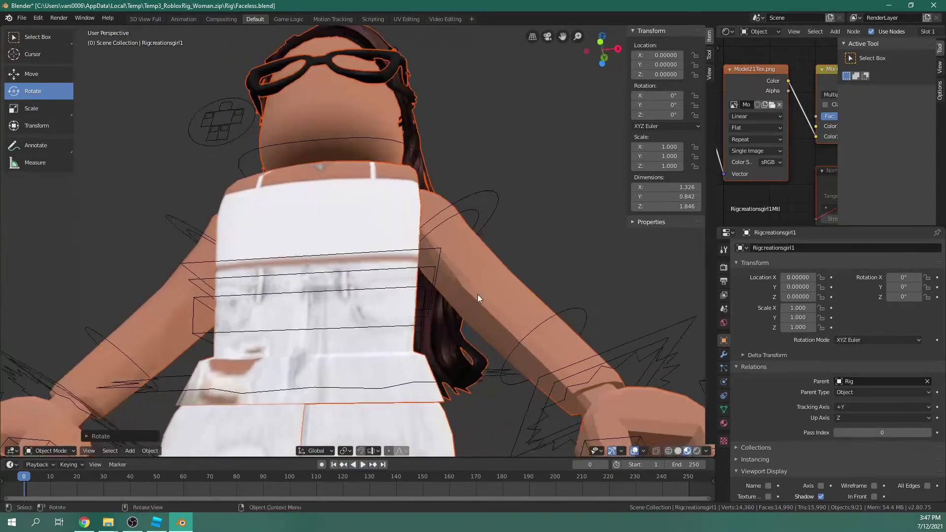
- Switch the viewport to solid shading and check the rotated character against the rig from the front
click(679, 451)
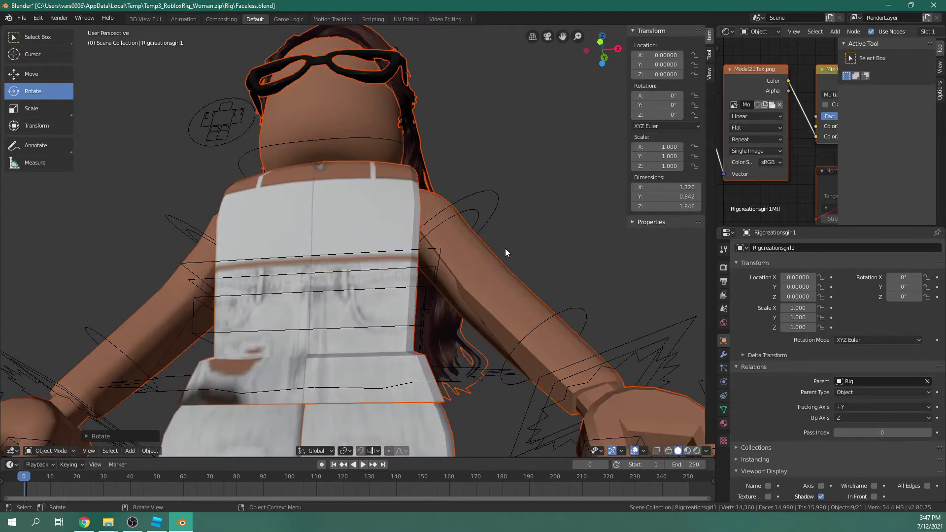
mouse_move(505, 249)
middle_down()
mouse_move(403, 220)
mouse_move(404, 233)
middle_up()
mouse_move(359, 284)
middle_down()
mouse_move(403, 282)
mouse_move(369, 282)
middle_up()
scroll(368, 282, up, 5)
scroll(382, 284, down, 9)
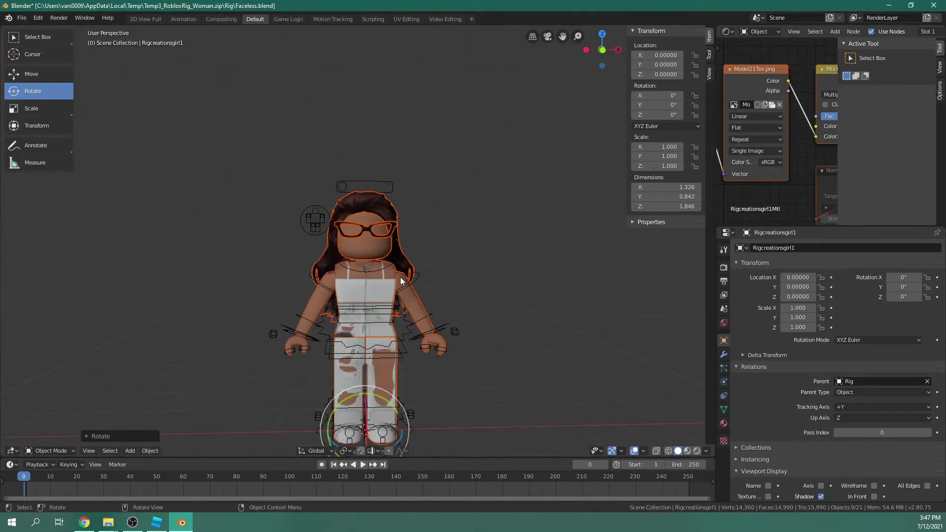
- Move the imported character along the X axis until it stands beside the rig
click(19, 76)
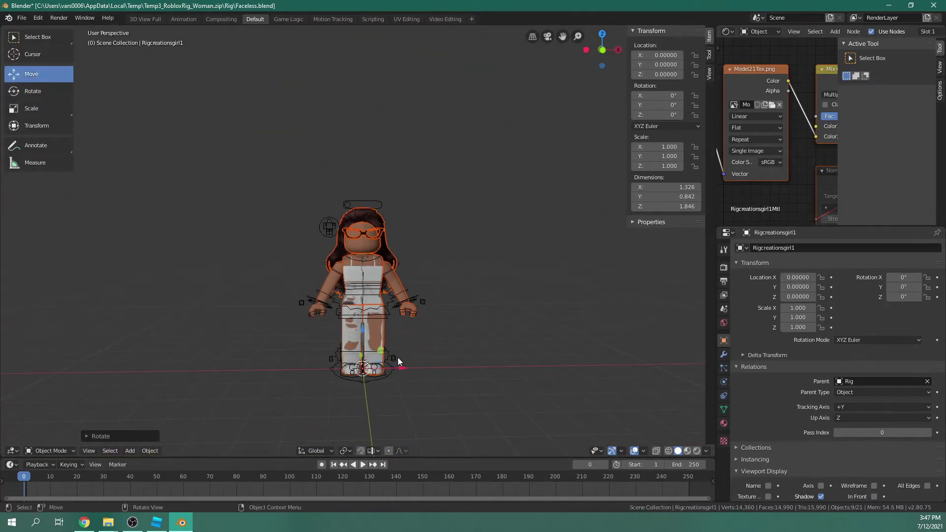
drag(400, 369, 472, 344)
scroll(472, 344, up, 10)
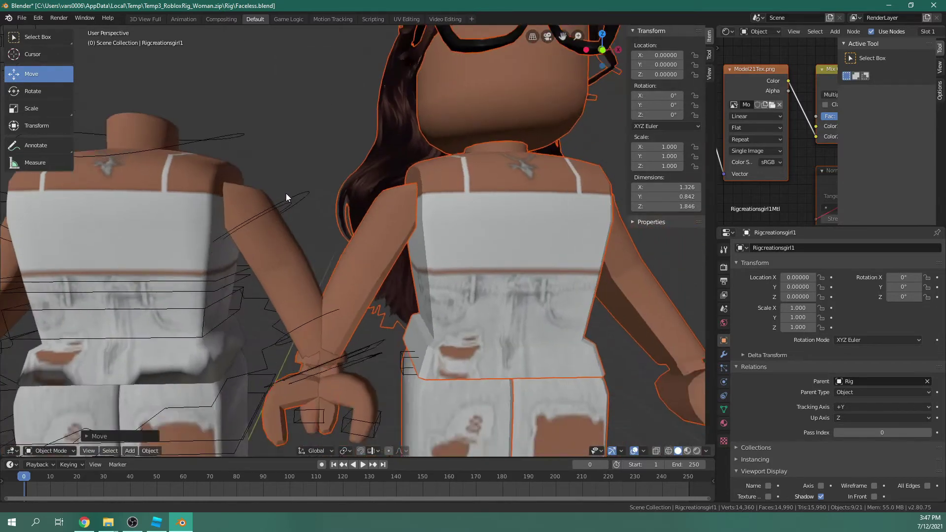
- Delete the imported character's torso, both arms and both legs, keeping its head, hair and glasses
click(342, 289)
shift+click(483, 278)
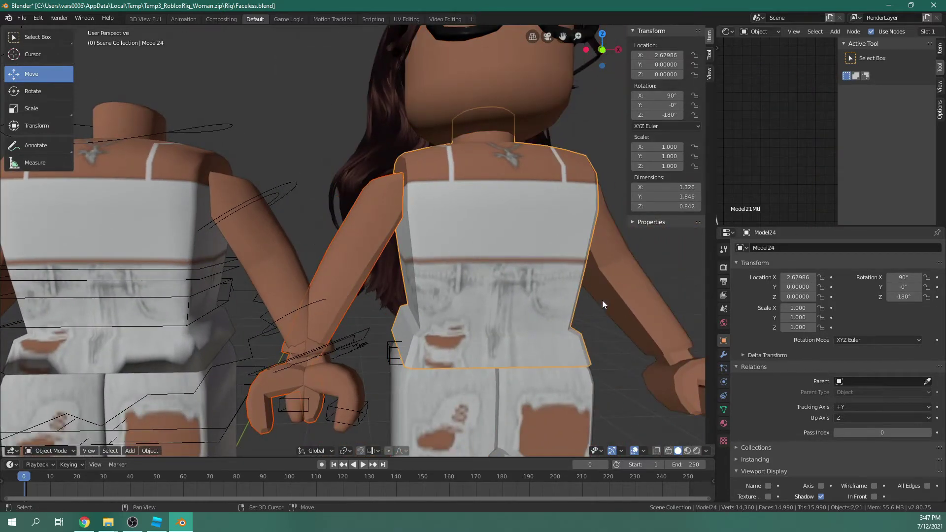
scroll(636, 294, down, 6)
shift+click(493, 296)
shift+click(434, 326)
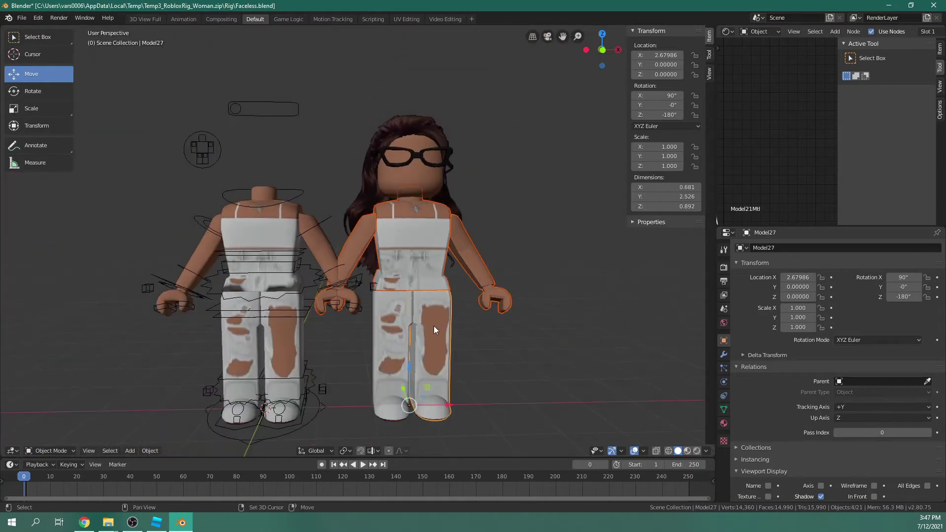
shift+click(389, 321)
key(x)
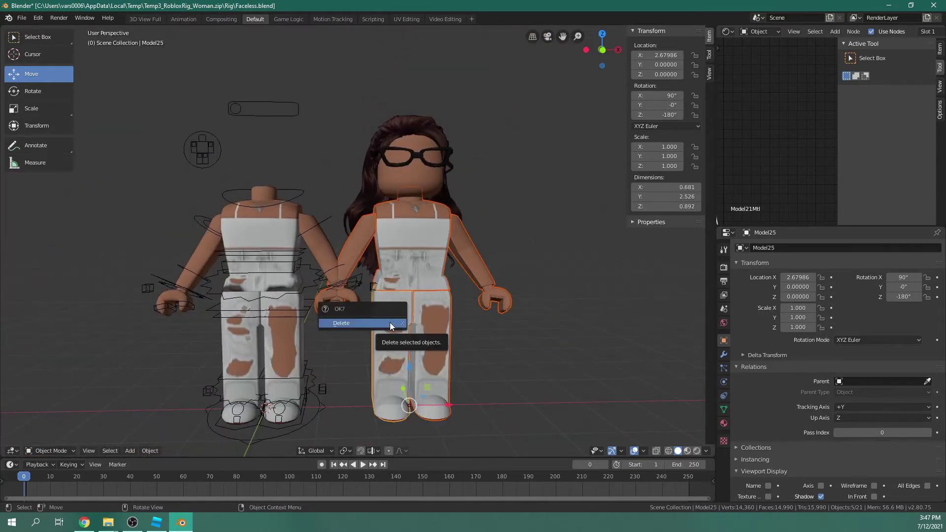
click(390, 322)
- Try to move the hair alone along the X axis, away from the imported head
scroll(452, 296, up, 3)
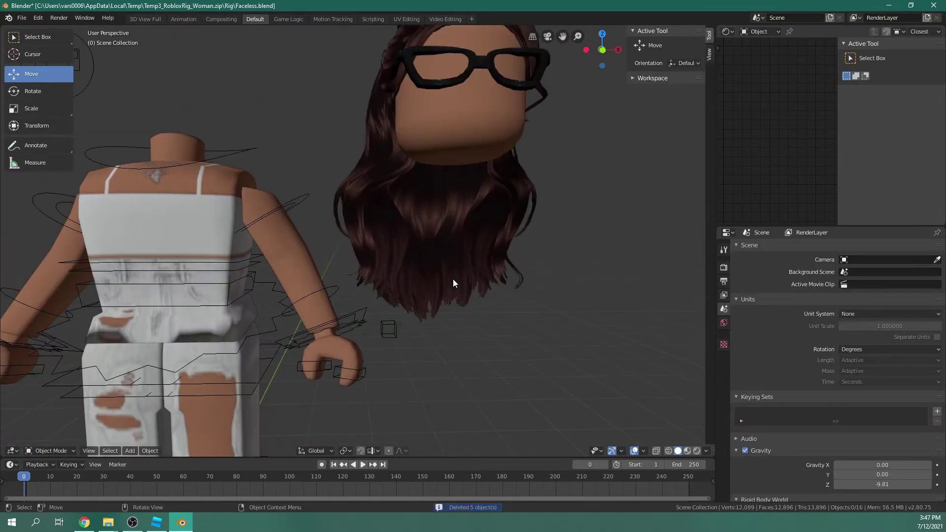
click(397, 220)
scroll(390, 214, down, 3)
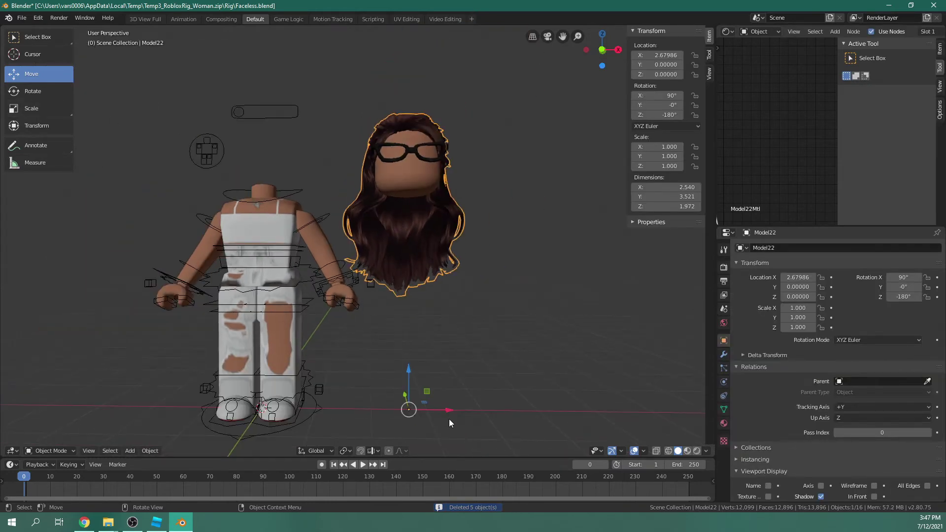
drag(446, 408, 528, 404)
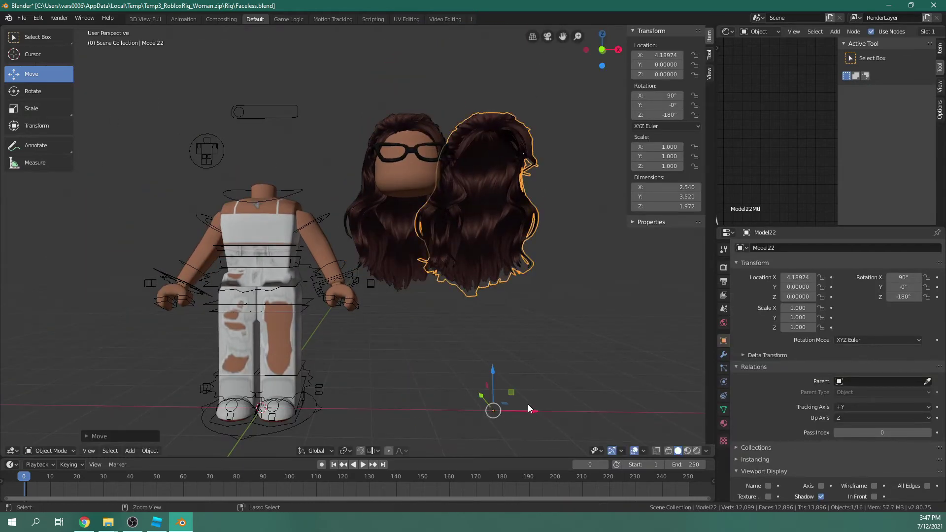
key(ctrl+z)
- Box-select the area around the imported head and hair
scroll(466, 310, up, 5)
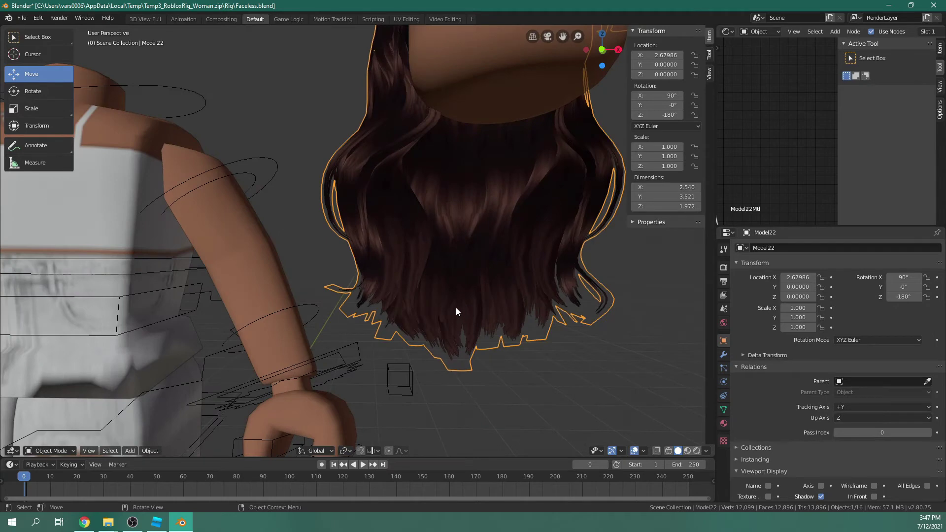
scroll(454, 302, down, 6)
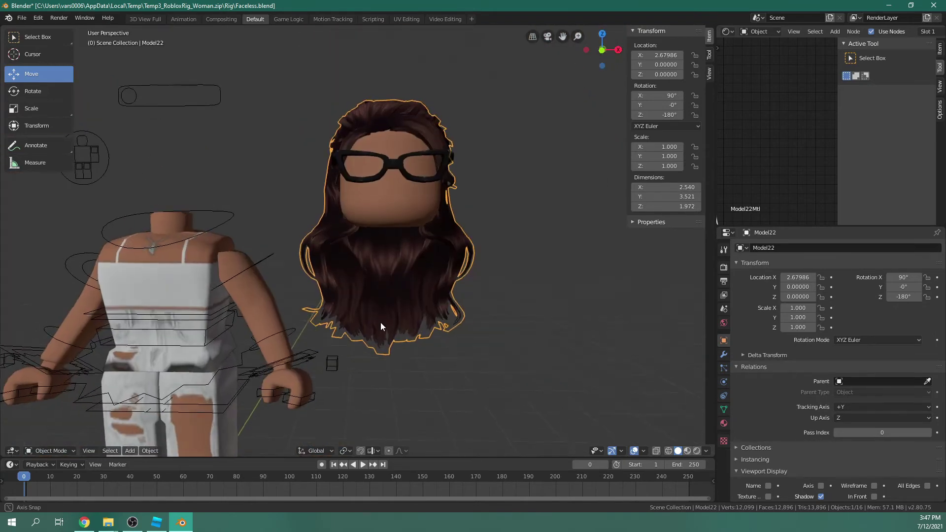
scroll(380, 327, up, 2)
click(39, 35)
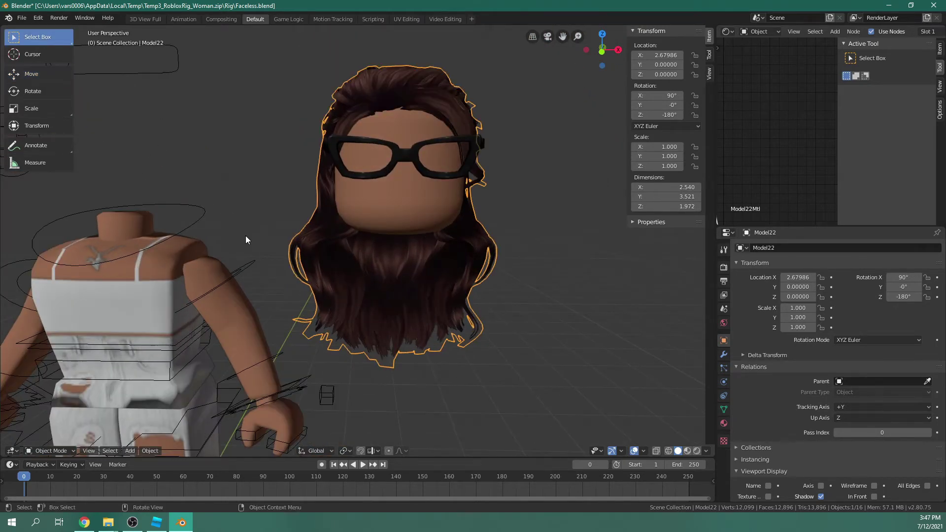
mouse_move(277, 225)
mouse_down()
mouse_move(397, 282)
mouse_move(285, 212)
mouse_up()
drag(333, 270, 498, 309)
scroll(495, 311, up, 2)
scroll(494, 311, down, 4)
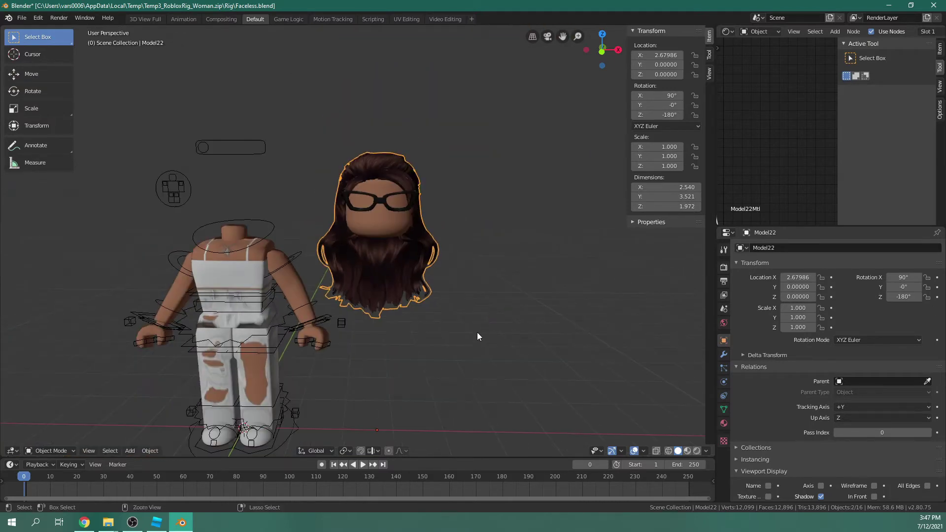
scroll(457, 341, down, 3)
scroll(260, 244, up, 2)
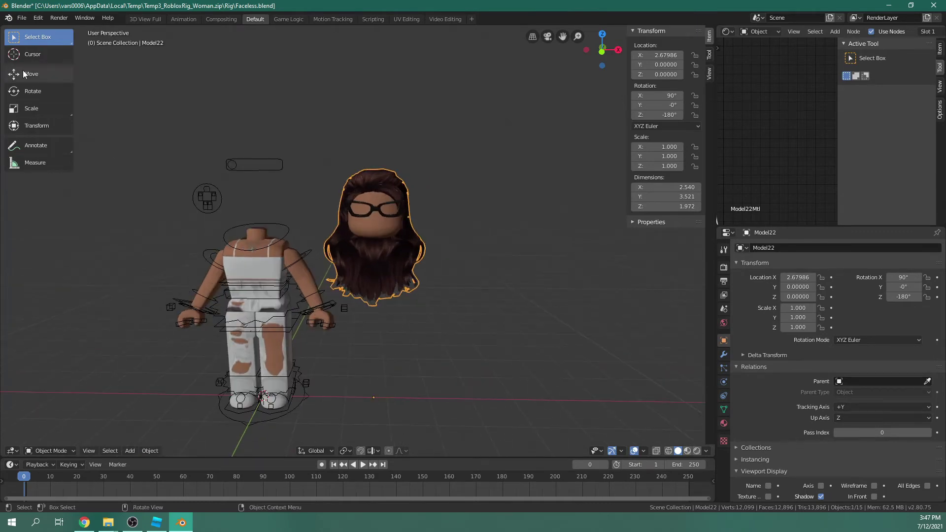
- Select the hair, head and glasses together and move them along the X axis to about -0.01, centred above the rig's neck
click(23, 74)
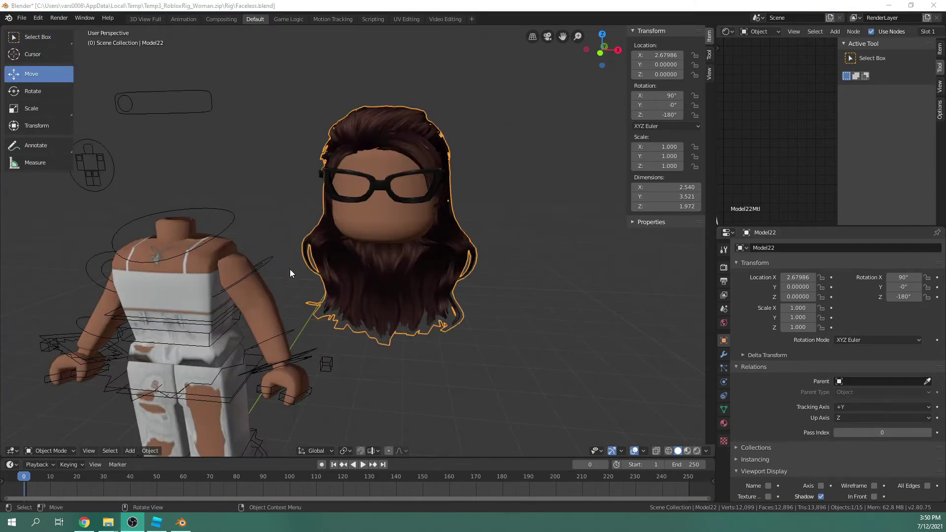
scroll(411, 283, down, 5)
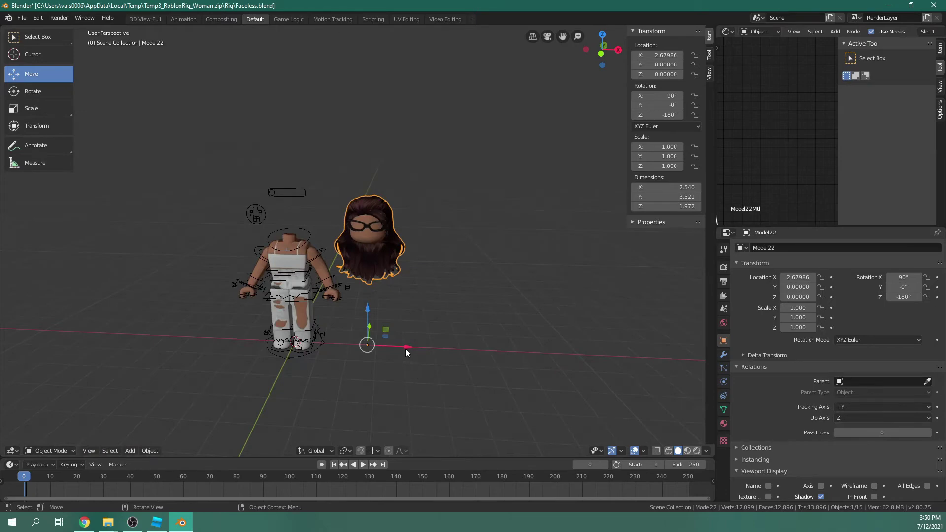
mouse_move(406, 347)
mouse_down()
mouse_move(426, 348)
mouse_move(390, 350)
mouse_up()
scroll(406, 255, up, 6)
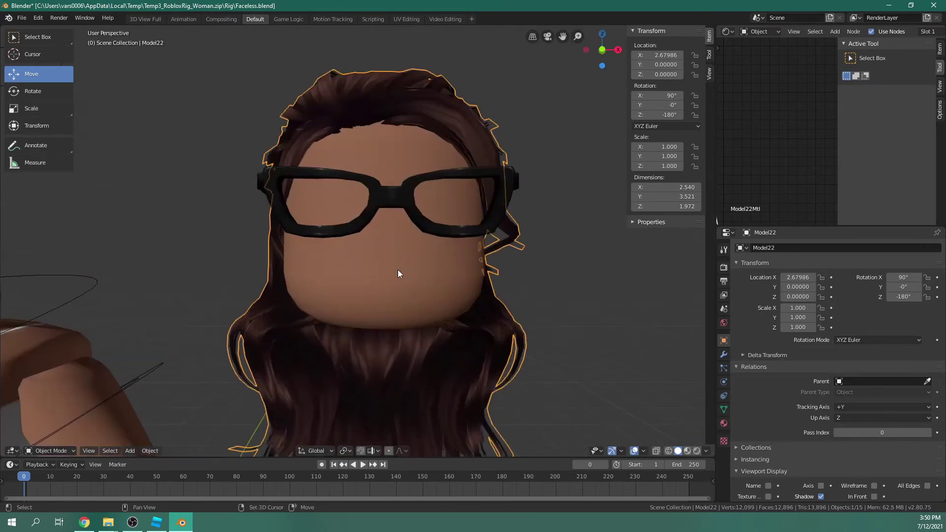
shift+click(397, 270)
shift+click(383, 197)
scroll(385, 205, down, 6)
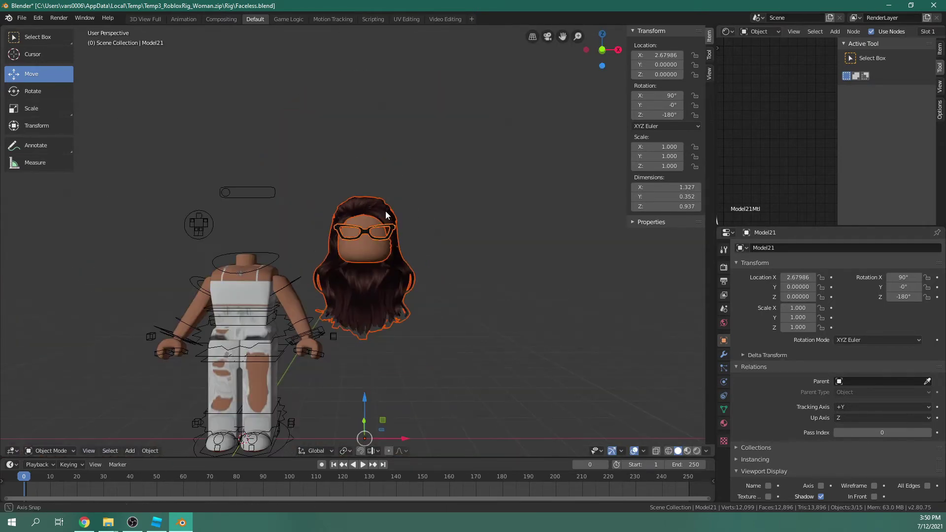
scroll(386, 216, down, 3)
drag(407, 368, 325, 368)
scroll(334, 354, up, 3)
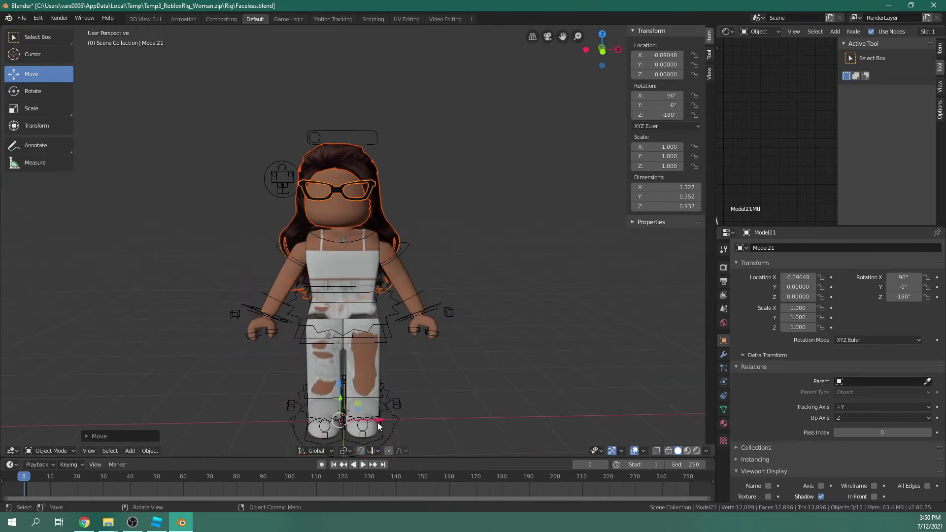
drag(377, 422, 382, 422)
- Try a free rotation of one of the rig's arm bones in Pose Mode, and return to Object Mode
scroll(419, 340, up, 2)
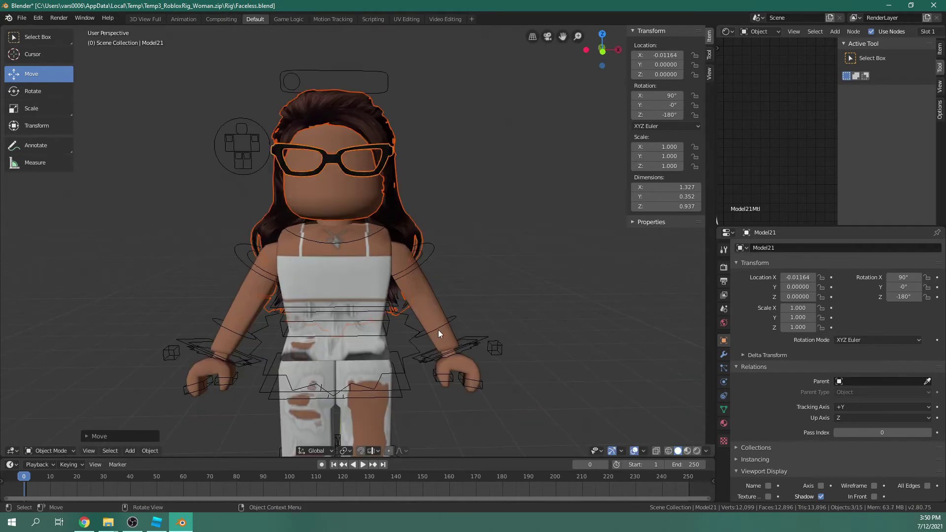
click(438, 330)
key(ctrl+Tab)
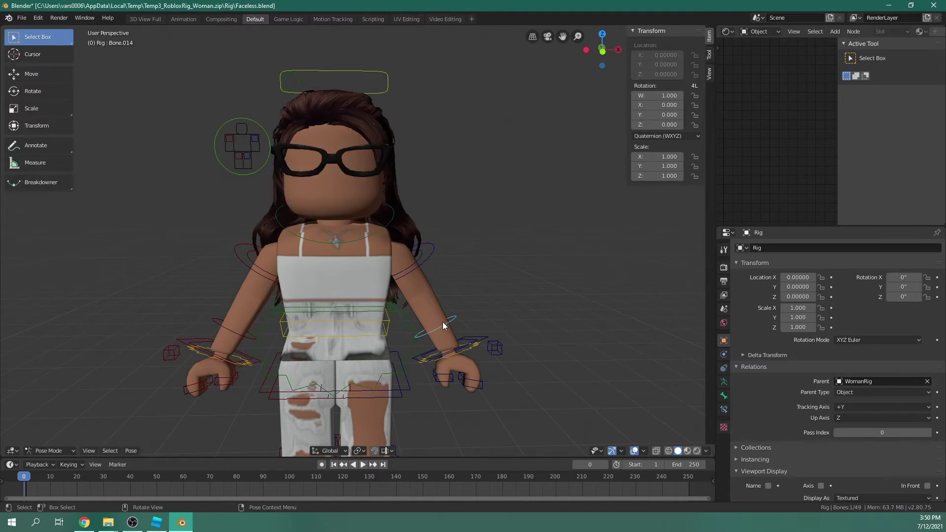
click(61, 94)
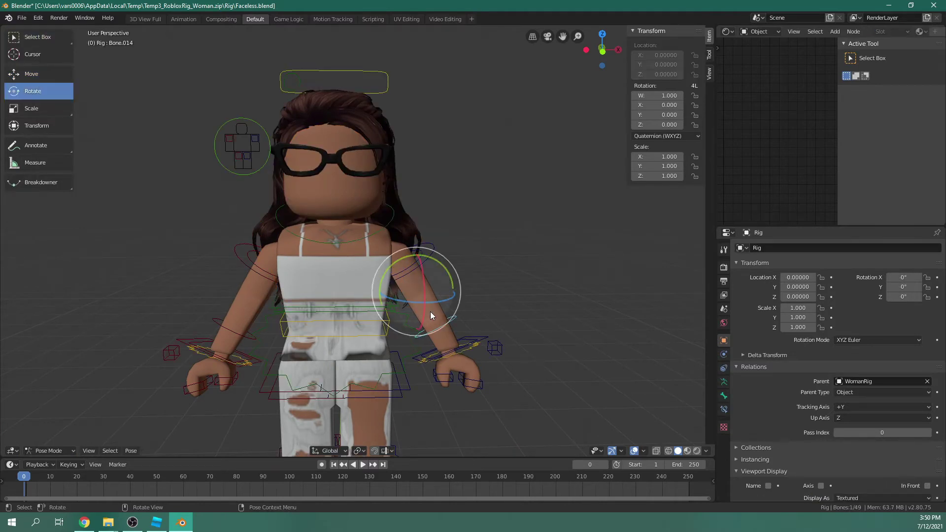
drag(430, 312, 448, 316)
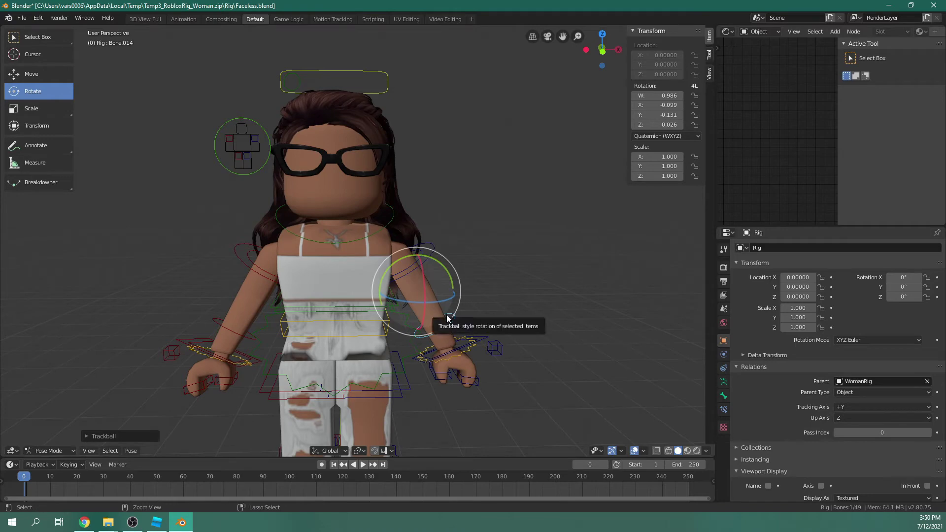
key(ctrl+z)
scroll(454, 356, down, 3)
middle_drag(453, 356, 375, 370)
scroll(411, 312, up, 3)
scroll(375, 370, down, 3)
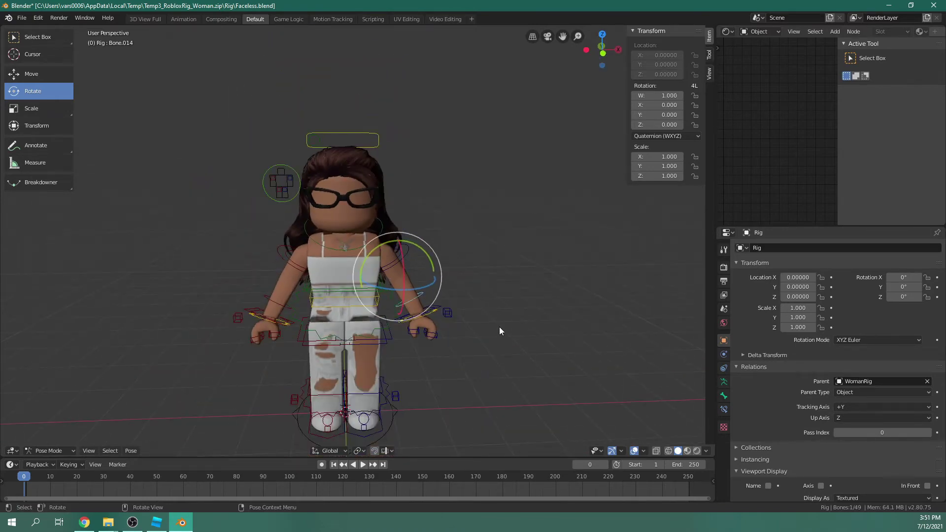
scroll(326, 210, up, 4)
key(ctrl+Tab)
- Select the head and check its transparency in rendered shading, then return to material preview and inspect the face
click(375, 195)
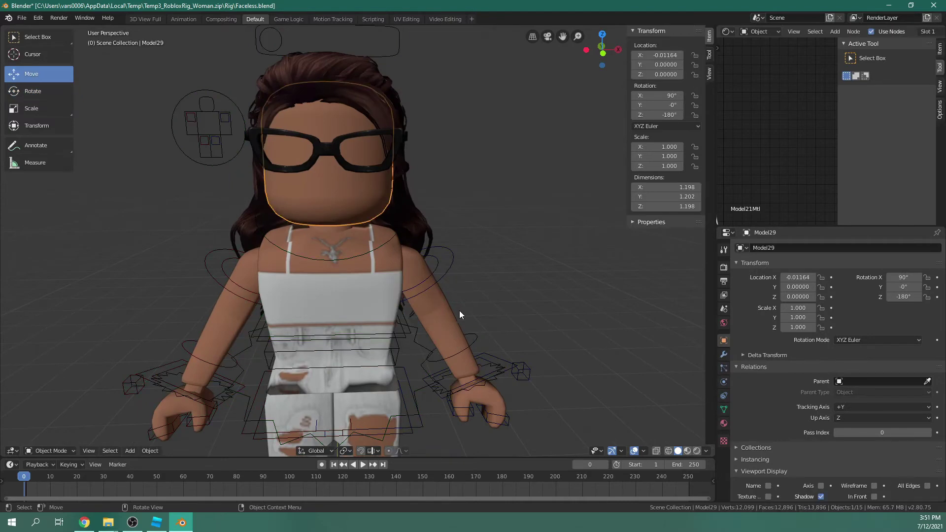
middle_drag(459, 314, 391, 277)
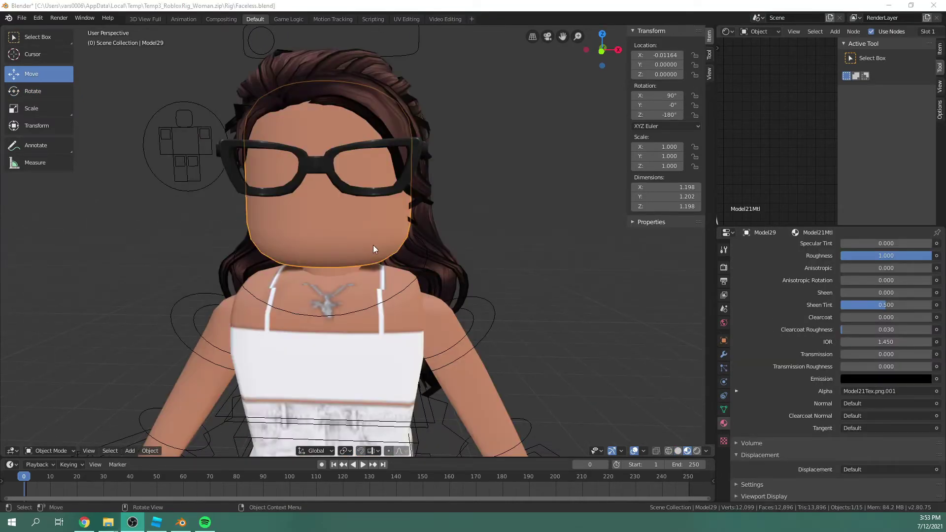
click(696, 451)
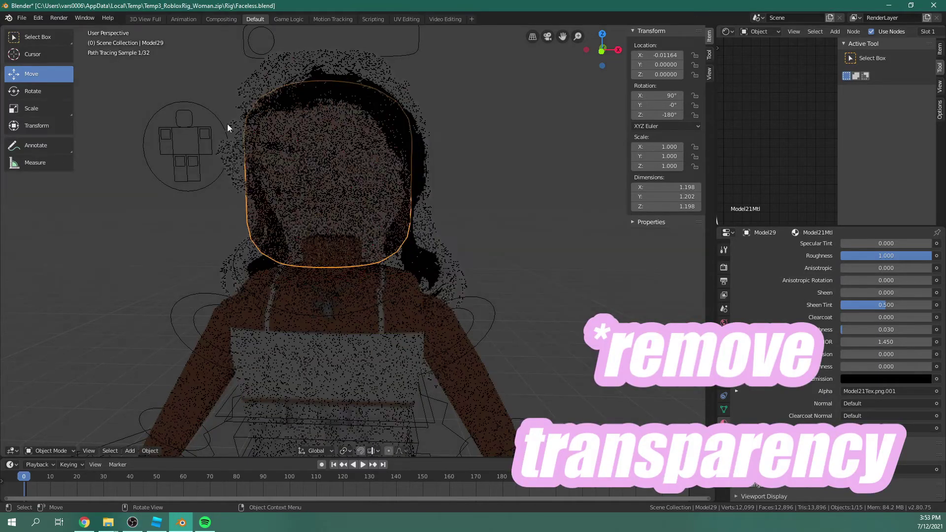
key(z)
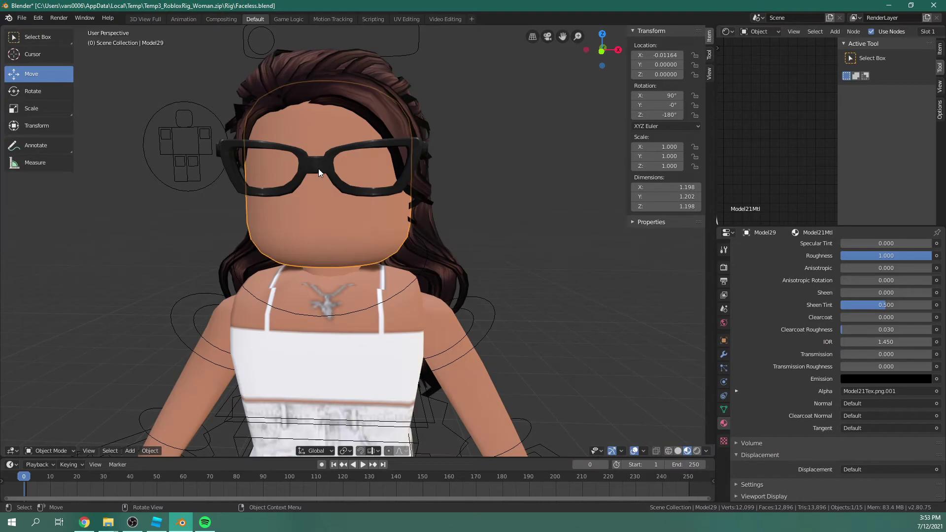
scroll(342, 187, up, 5)
scroll(365, 212, down, 2)
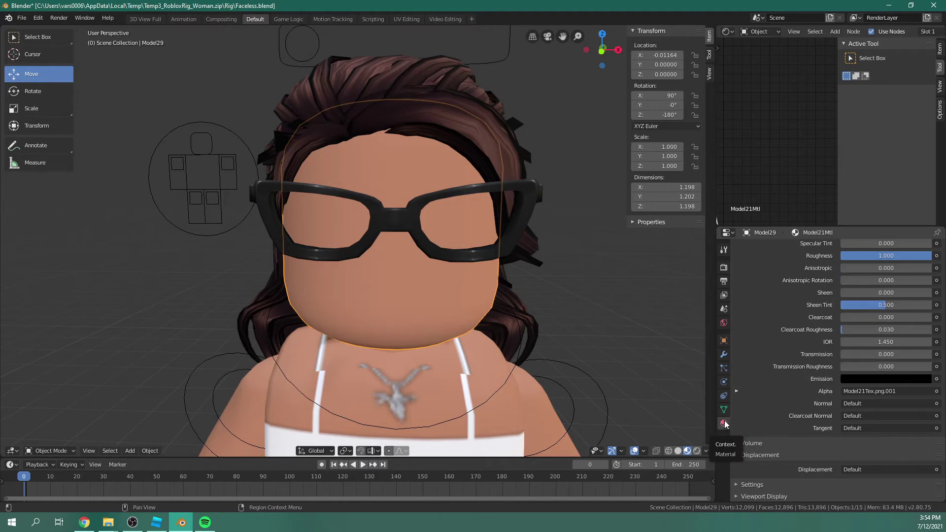
- Set the Alpha input of the head's material to Image Texture and show the viewport in rendered shading
click(885, 392)
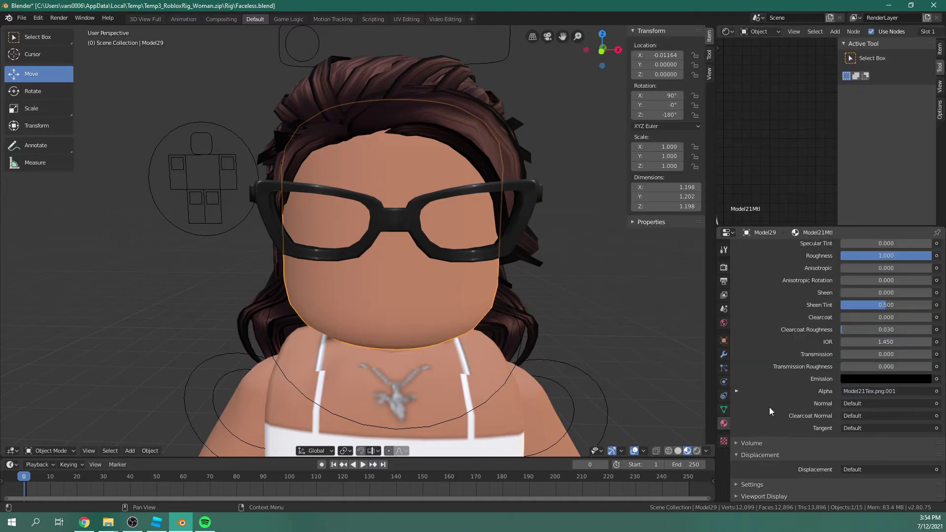
scroll(770, 407, up, 5)
scroll(757, 353, down, 5)
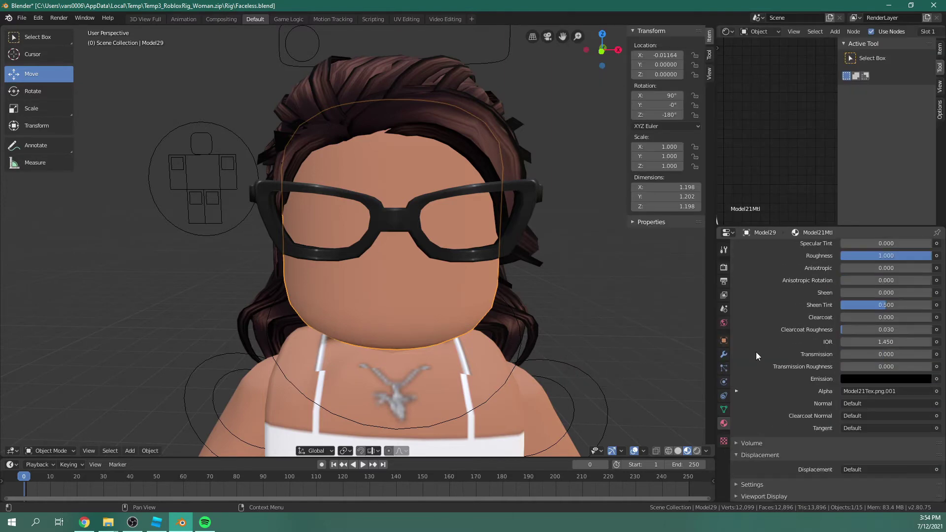
click(900, 390)
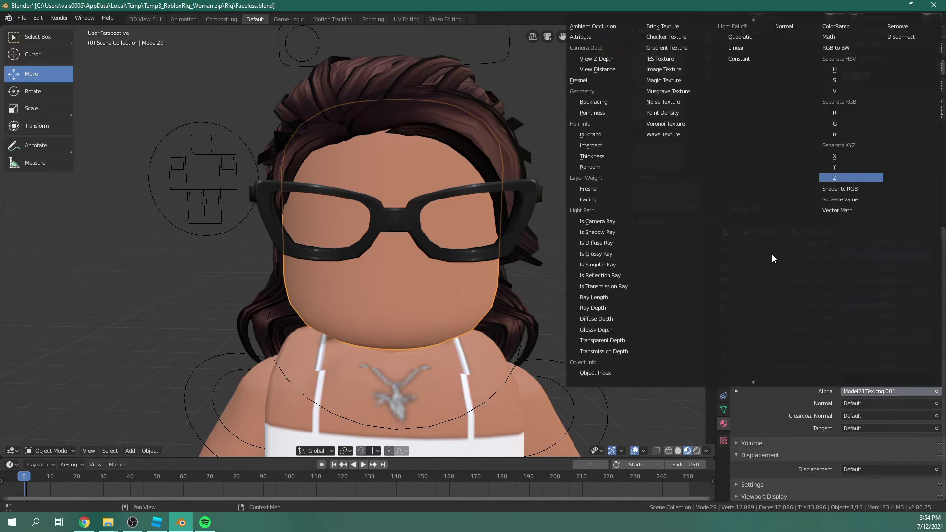
click(666, 69)
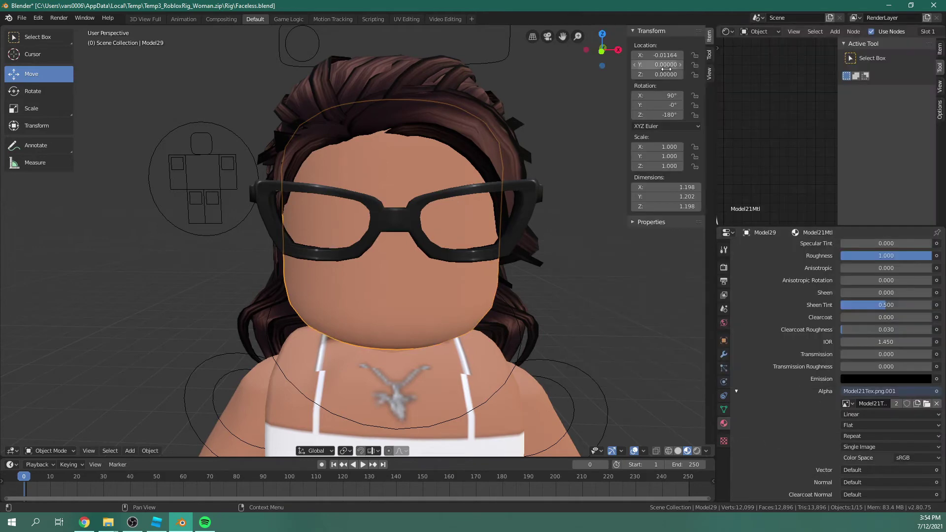
click(696, 451)
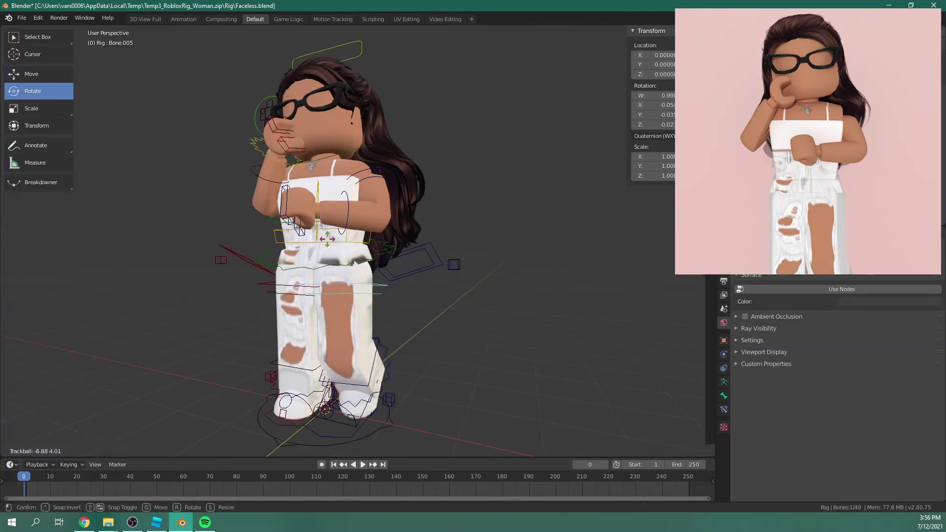
- Pose the rig's hips and legs by rotating their bones, and check the full pose from the front
click(327, 239)
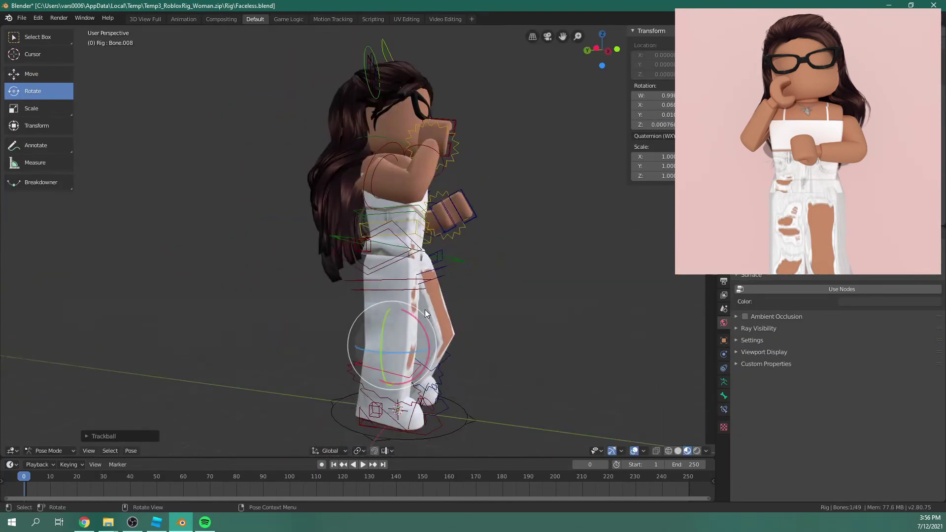
click(413, 230)
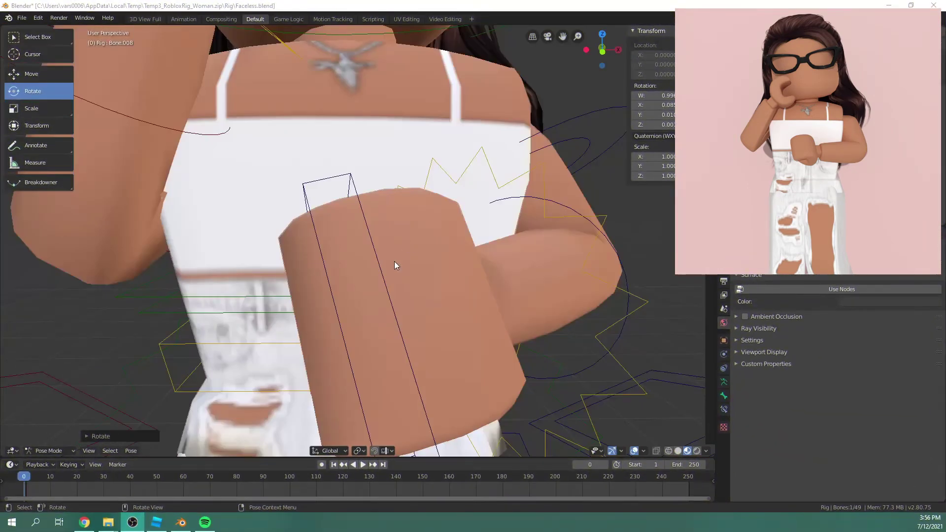
scroll(394, 261, down, 10)
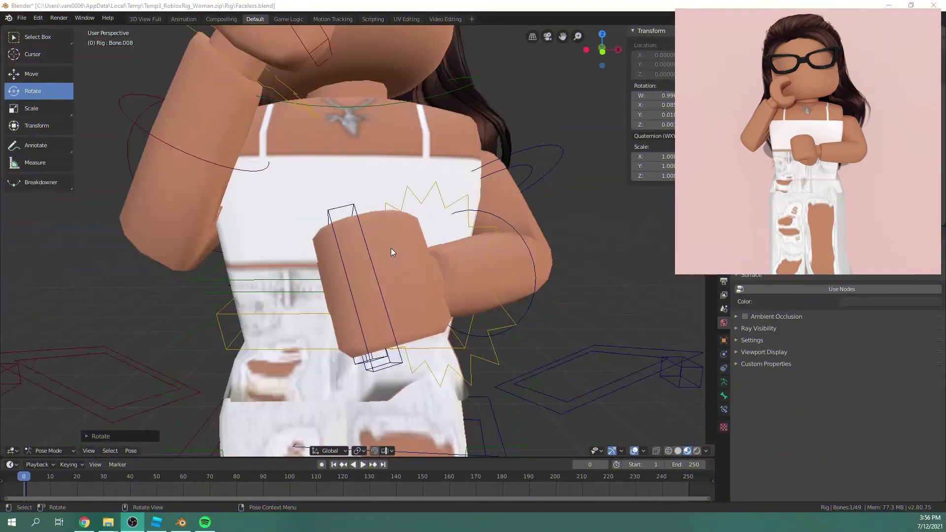
scroll(447, 269, up, 3)
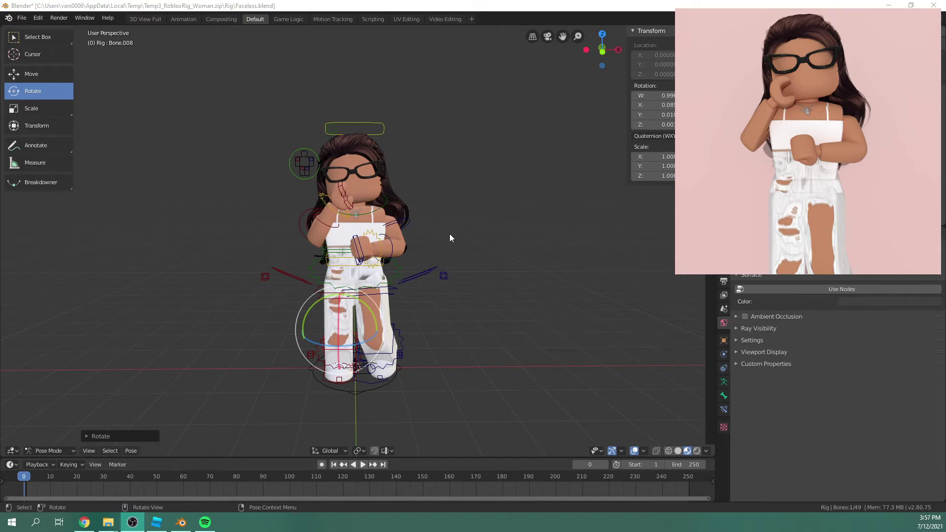
- Return to Object Mode and add a plane mesh at the rig's feet
scroll(427, 211, up, 1)
mouse_move(428, 211)
middle_down()
mouse_move(387, 212)
mouse_move(431, 217)
middle_up()
scroll(431, 216, up, 1)
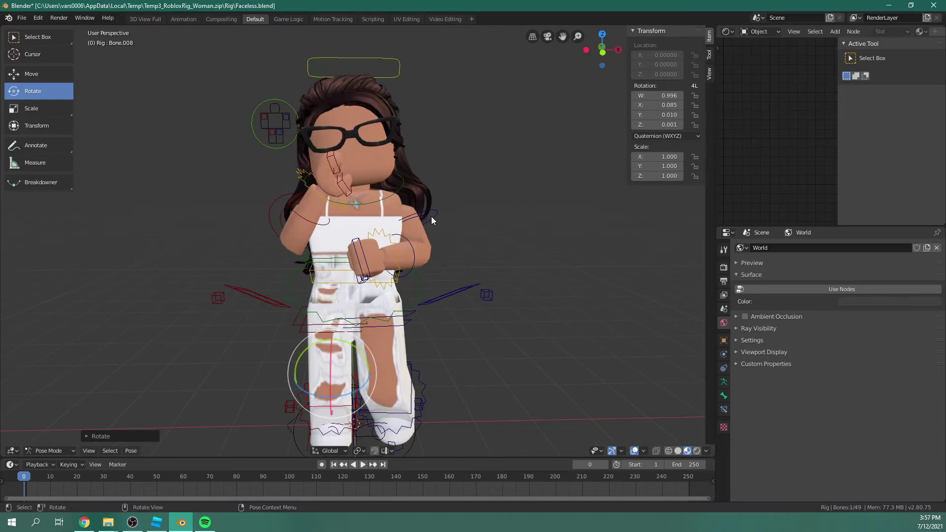
scroll(430, 217, down, 1)
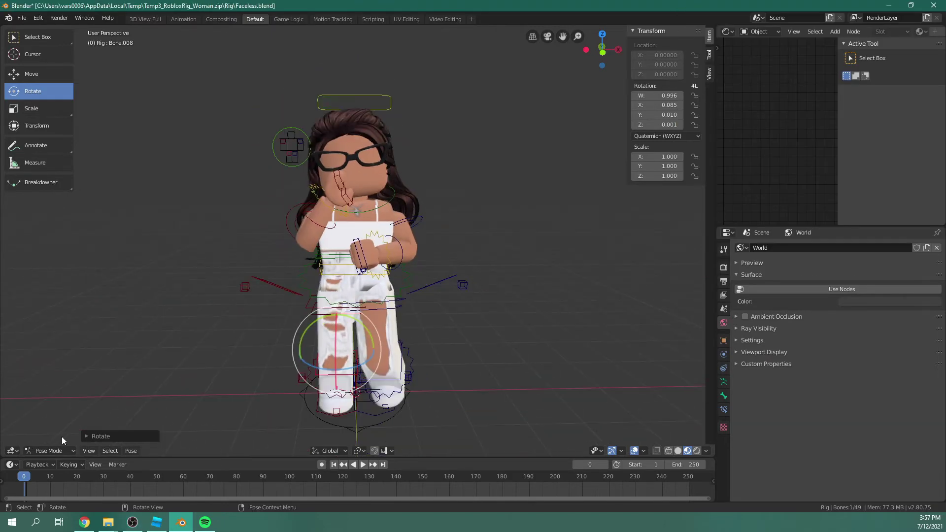
click(369, 224)
click(131, 451)
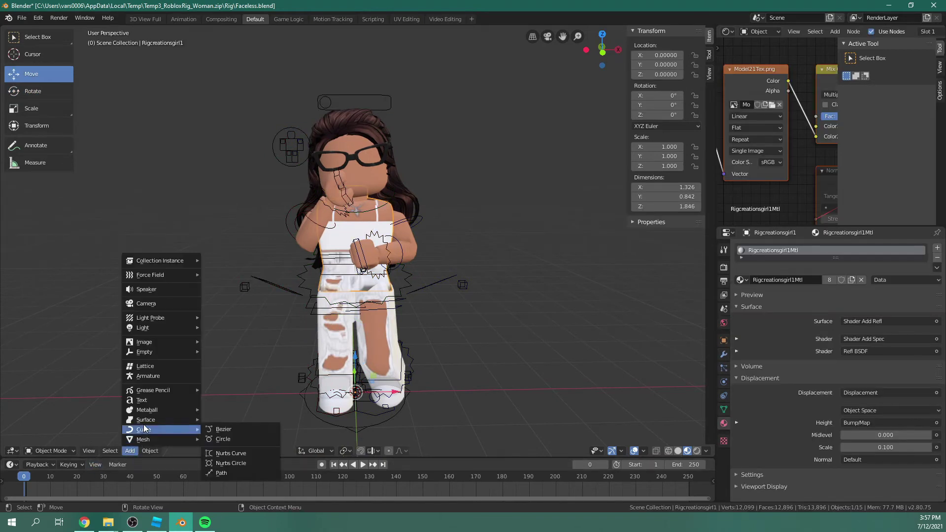
mouse_move(147, 439)
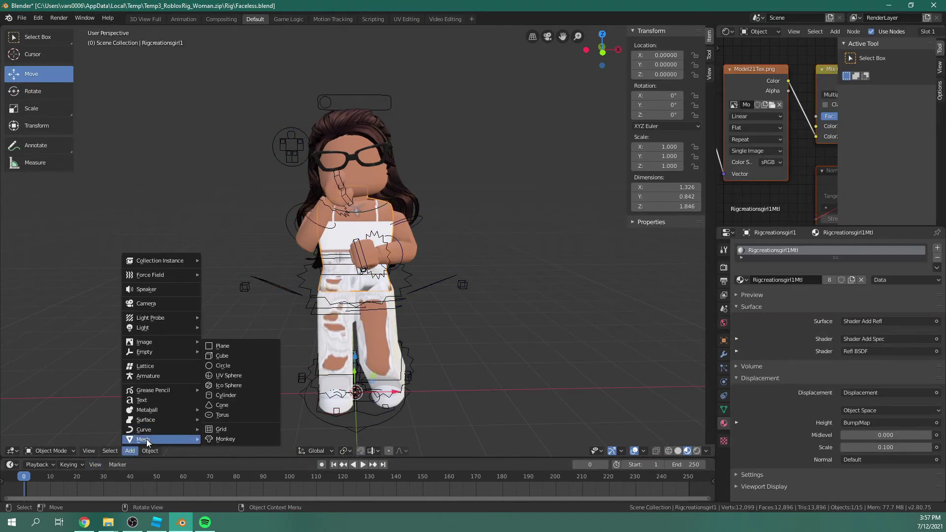
click(247, 345)
- Rotate the plane upright to about 91.4° on X and move it behind the character, to about Y 1.71, Z 0.61
middle_drag(419, 362, 320, 340)
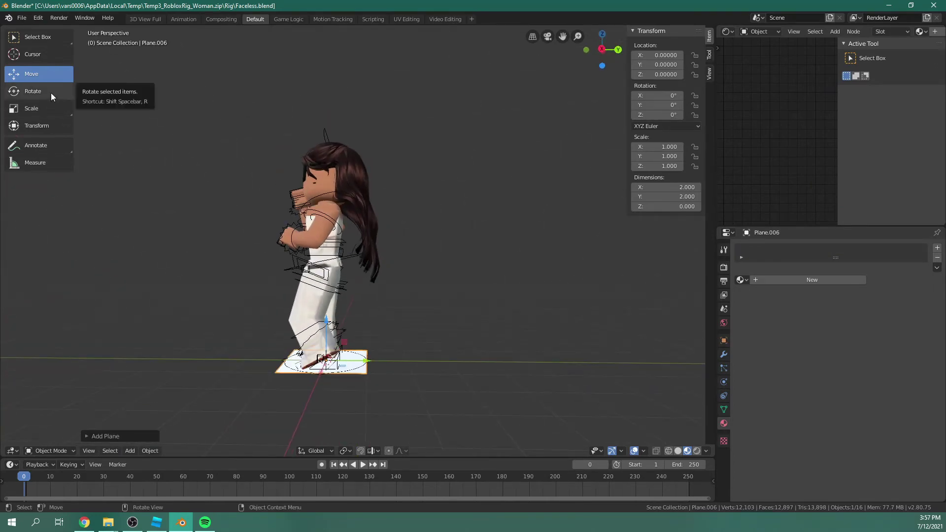
click(52, 93)
drag(358, 343, 237, 231)
click(28, 73)
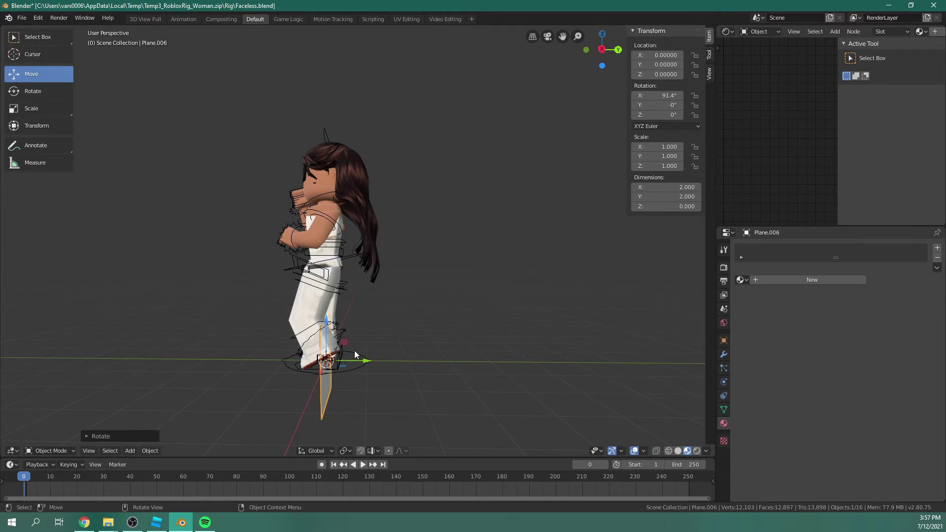
drag(355, 354, 398, 357)
middle_drag(397, 357, 52, 94)
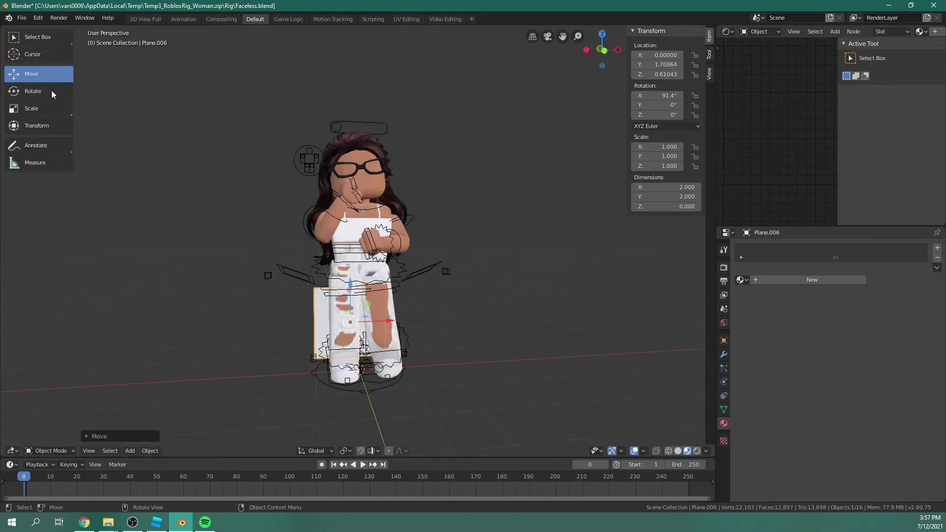
- Scale the upright plane to about 5.74 and raise it to about Z 2.37 as a backdrop
click(31, 108)
drag(380, 336, 484, 385)
middle_drag(483, 384, 365, 291)
scroll(365, 290, down, 3)
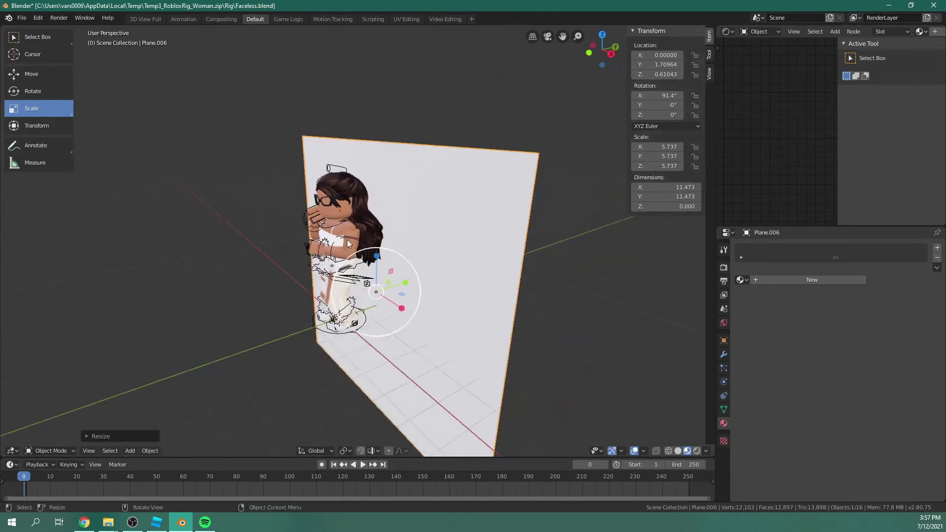
click(31, 73)
drag(378, 316, 377, 213)
middle_drag(377, 213, 448, 235)
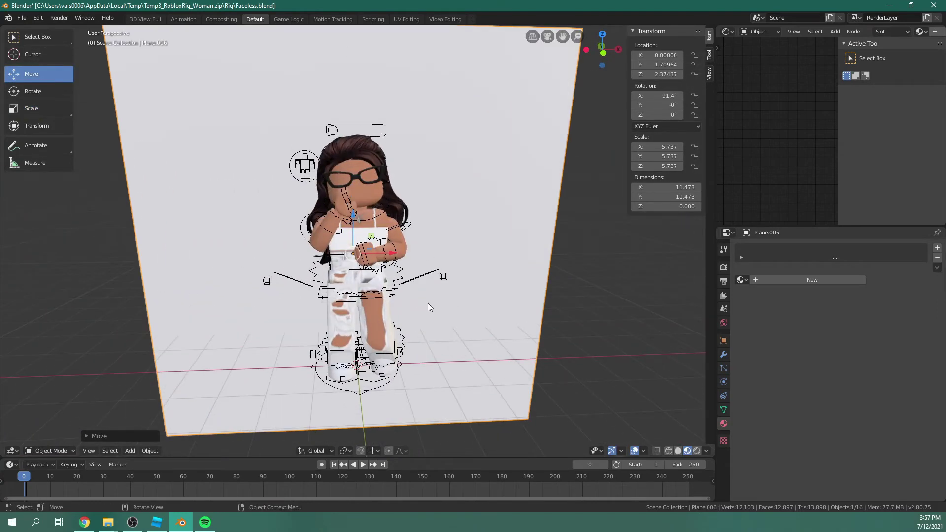
- Add a camera to the scene and look through it
scroll(409, 288, down, 4)
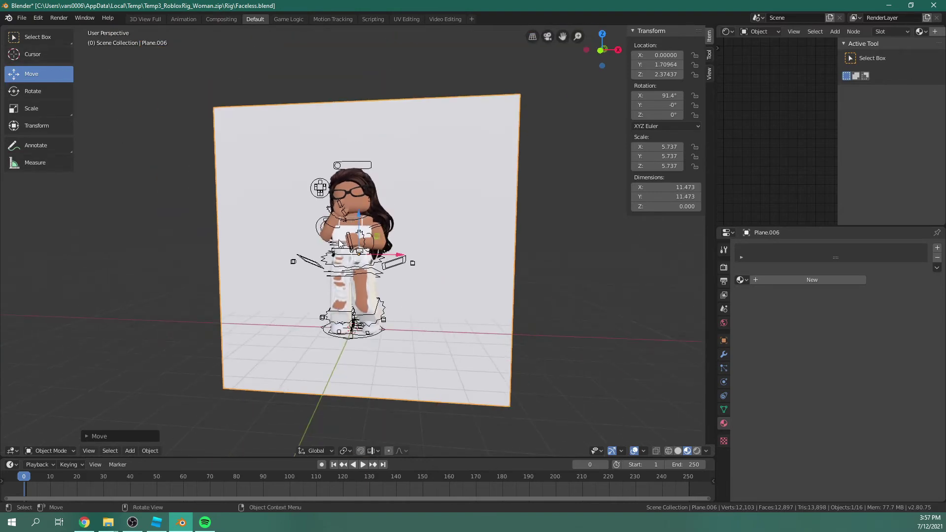
middle_drag(330, 238, 399, 225)
middle_drag(616, 207, 438, 213)
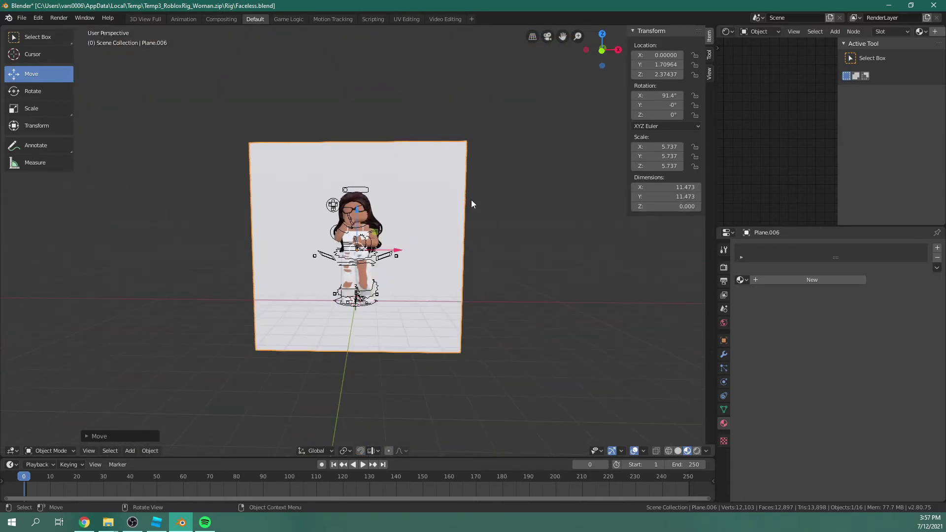
scroll(471, 199, up, 4)
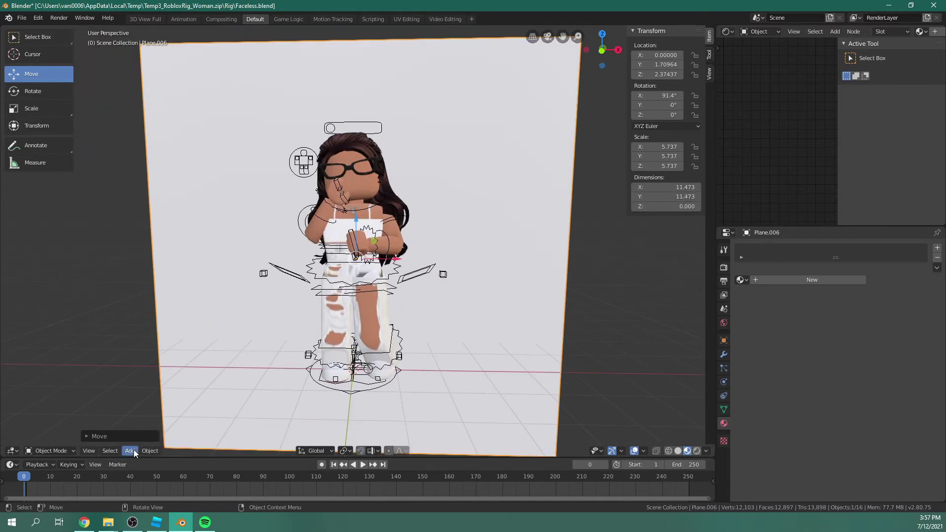
click(130, 450)
click(155, 306)
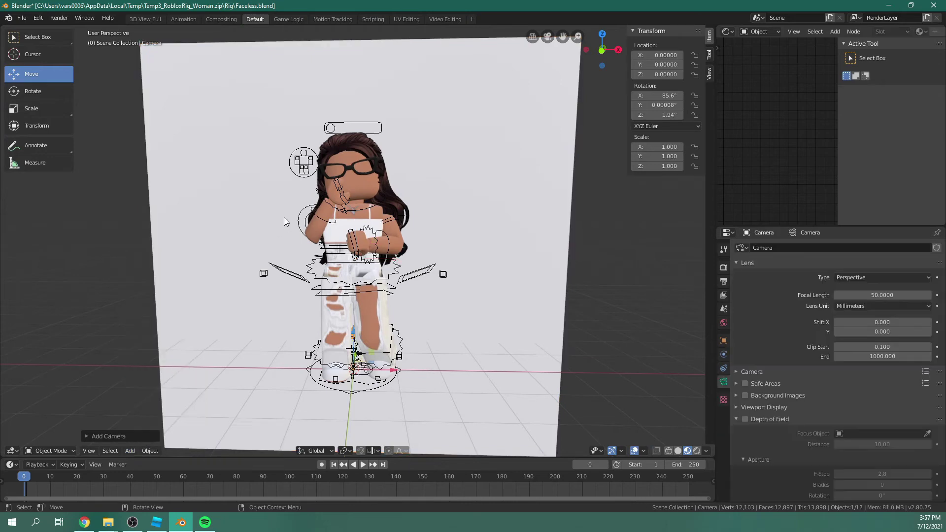
click(548, 36)
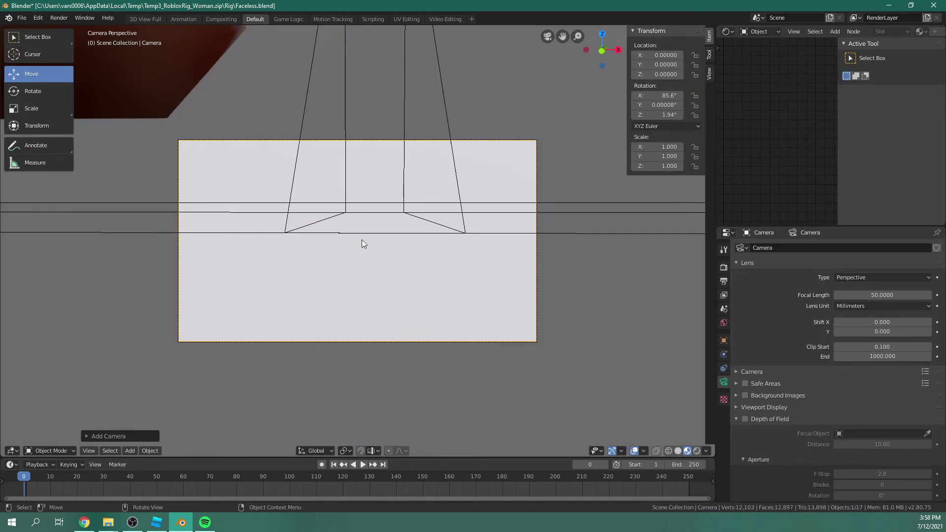
- Move the camera in front of the character to frame the upper body, at about X 0.29, Y -8.22, Z 4.52
key(g)
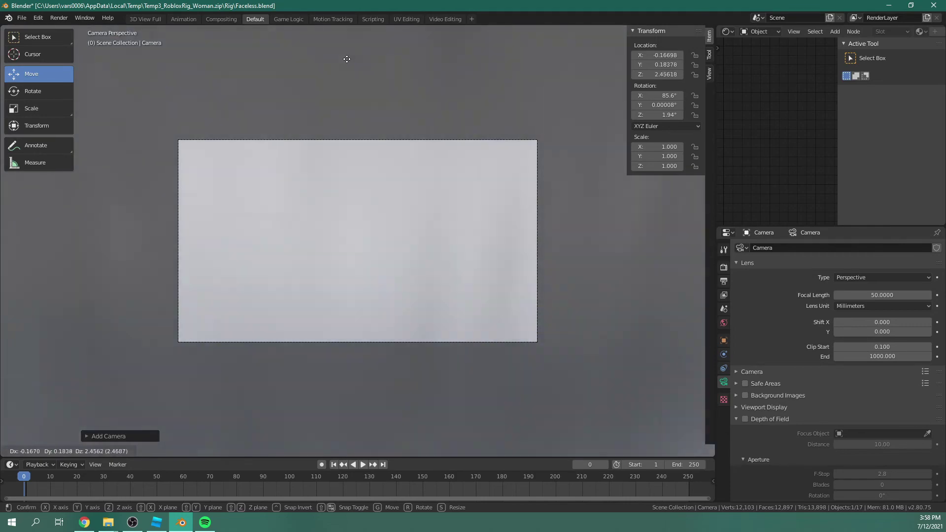
click(477, 189)
middle_drag(477, 190, 389, 235)
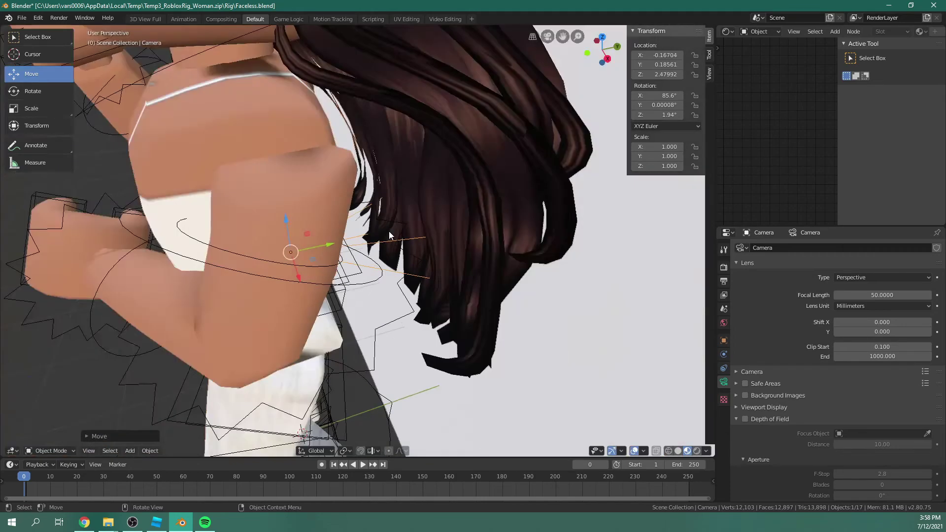
scroll(389, 235, down, 10)
key(g)
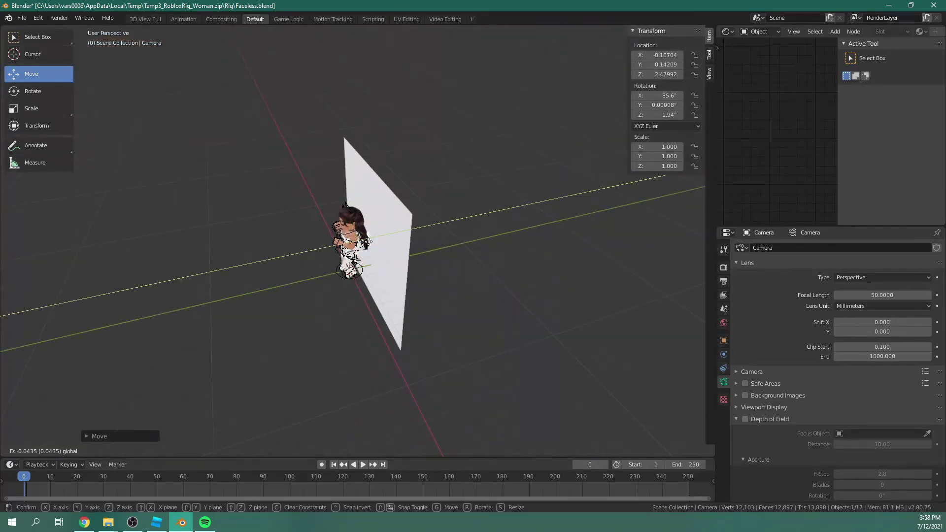
key(KP_0)
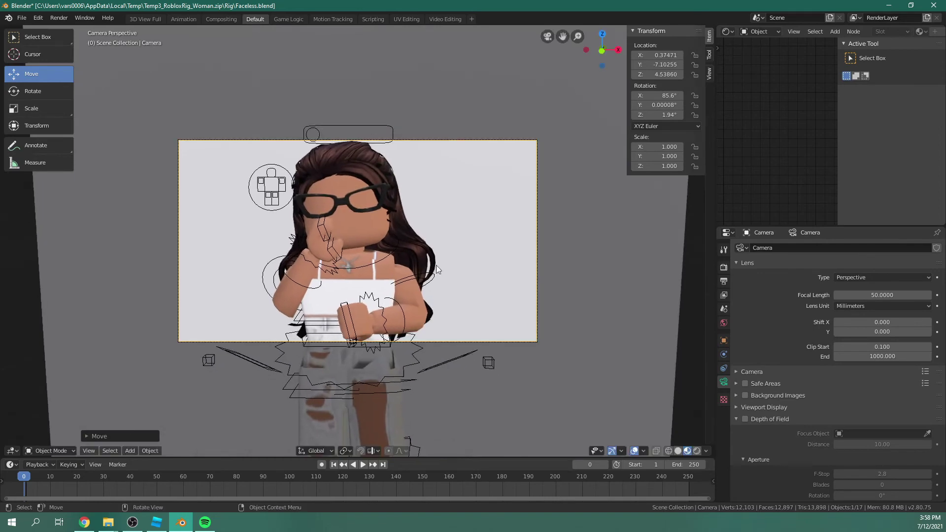
click(436, 265)
middle_drag(436, 265, 344, 246)
scroll(285, 238, down, 8)
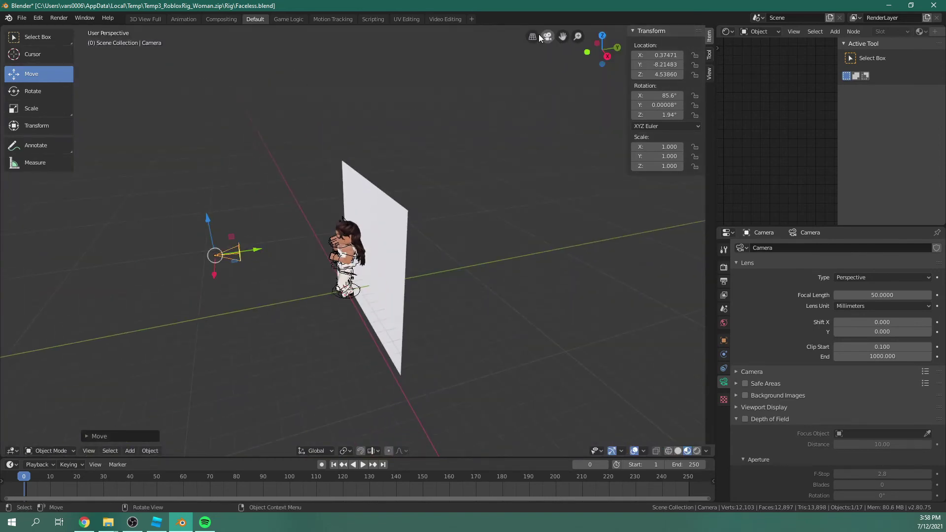
click(545, 36)
shift+middle_drag(426, 267, 430, 267)
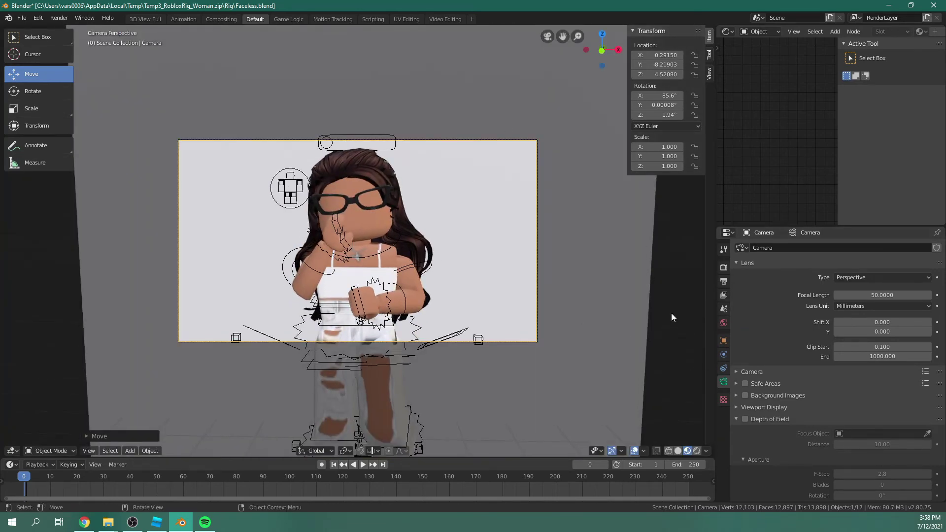
- Set the render resolution to 1000 by 1000 px and lower the camera to about Z 3.33 to frame the whole figure
click(724, 280)
click(877, 259)
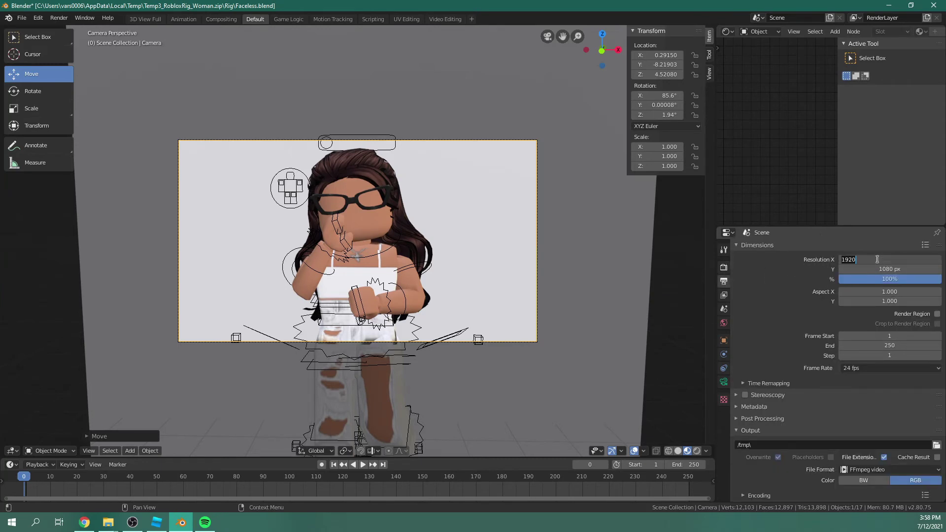
text(1000)
key(Return)
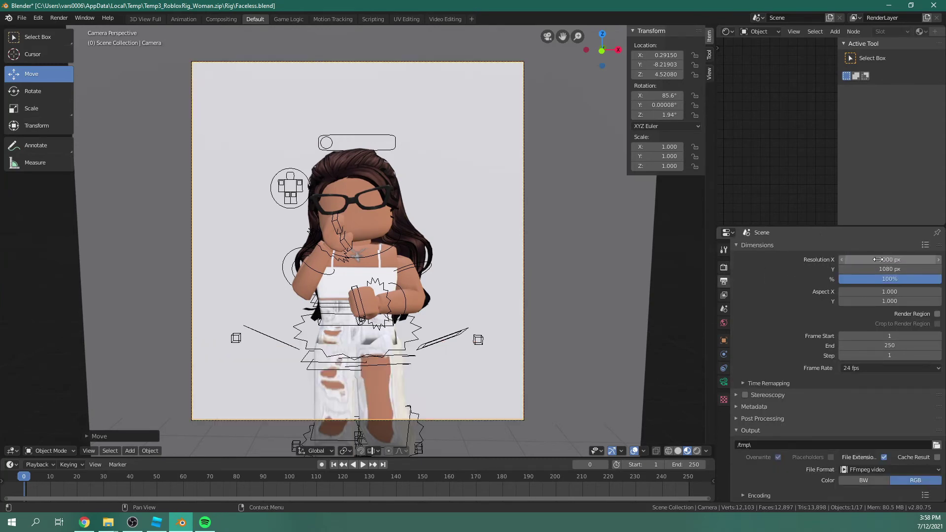
click(881, 269)
text(1)
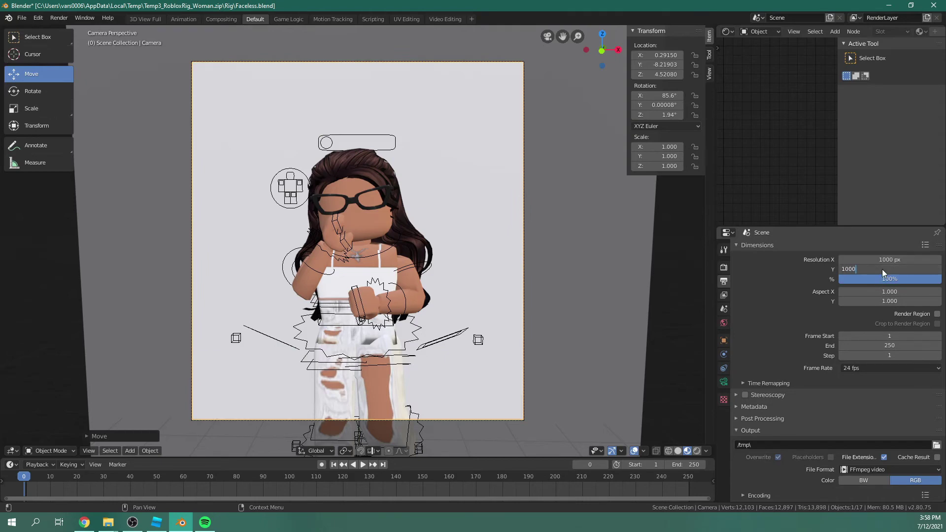
text(000)
key(Return)
key(g)
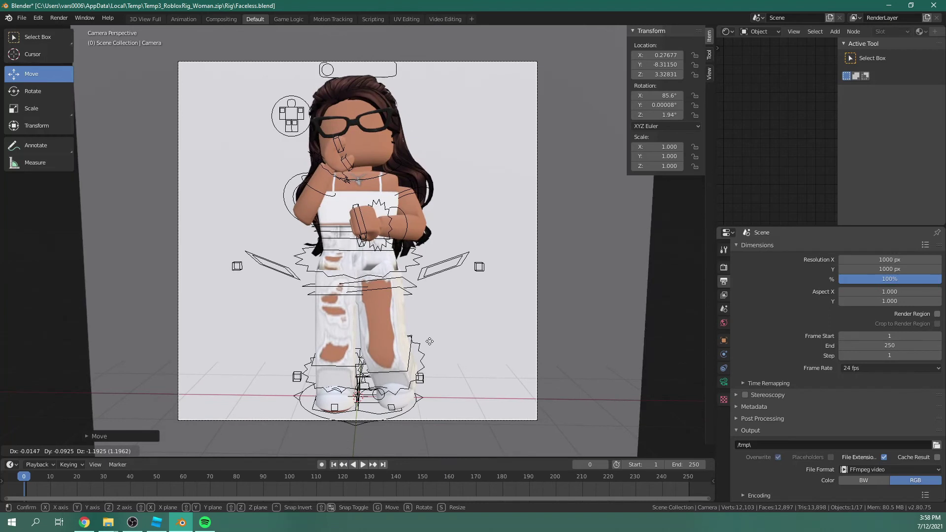
click(445, 294)
- Give the backdrop plane a new material with a pale pink base color
click(458, 215)
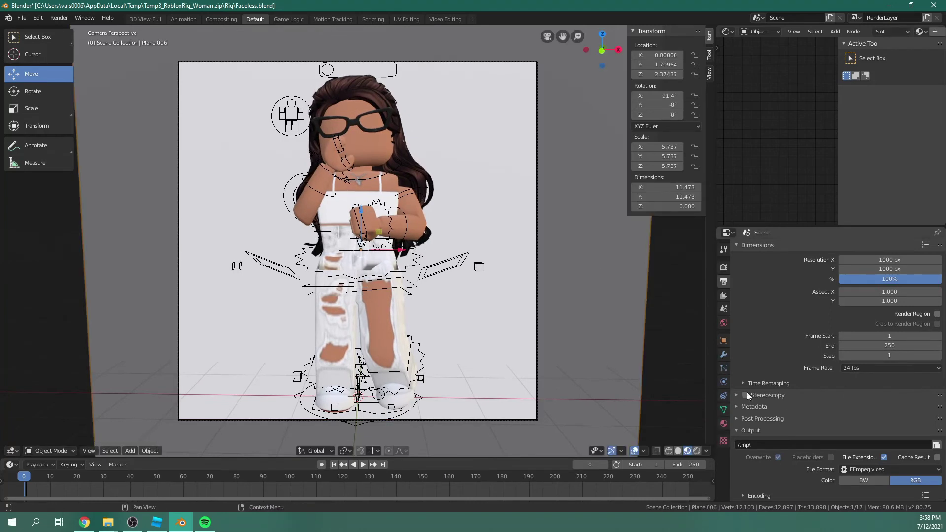
click(723, 423)
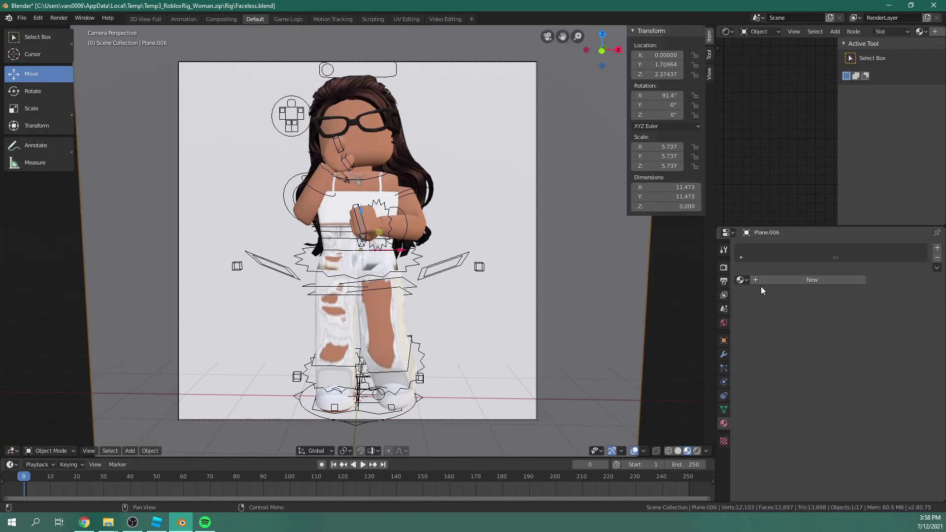
click(783, 280)
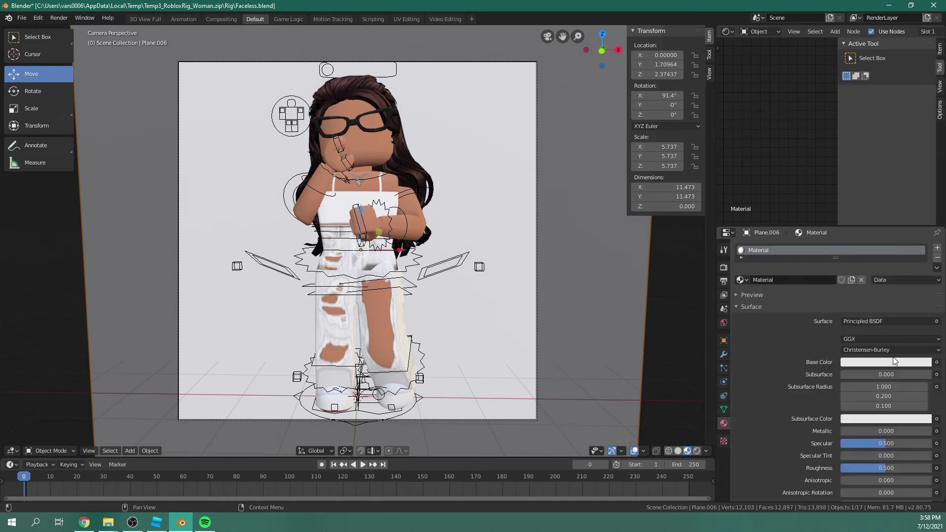
click(903, 364)
mouse_move(881, 257)
mouse_down()
mouse_move(855, 242)
mouse_move(908, 256)
mouse_move(875, 238)
mouse_move(907, 244)
mouse_move(912, 262)
mouse_move(871, 231)
mouse_move(910, 247)
mouse_move(888, 262)
mouse_move(881, 251)
mouse_move(881, 259)
mouse_up()
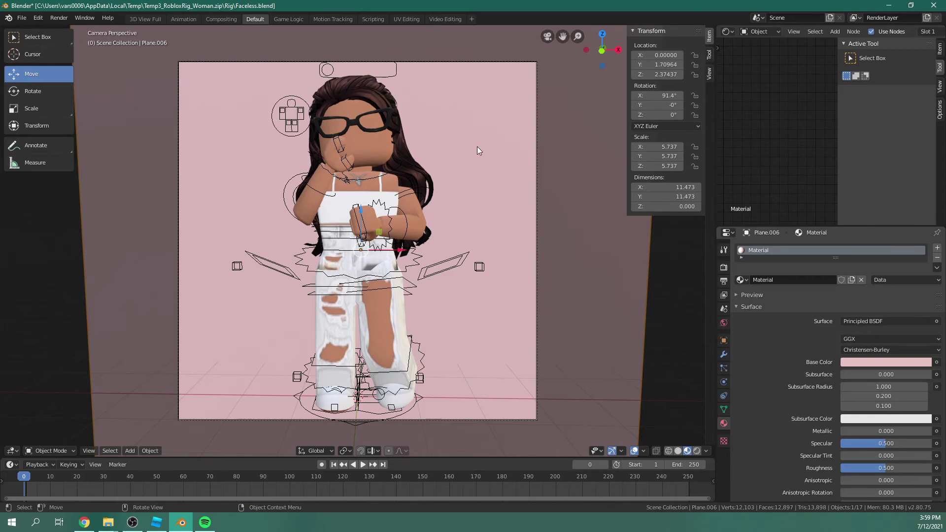
- Show the viewport in rendered shading and enable Ambient Occlusion in the world settings
click(697, 450)
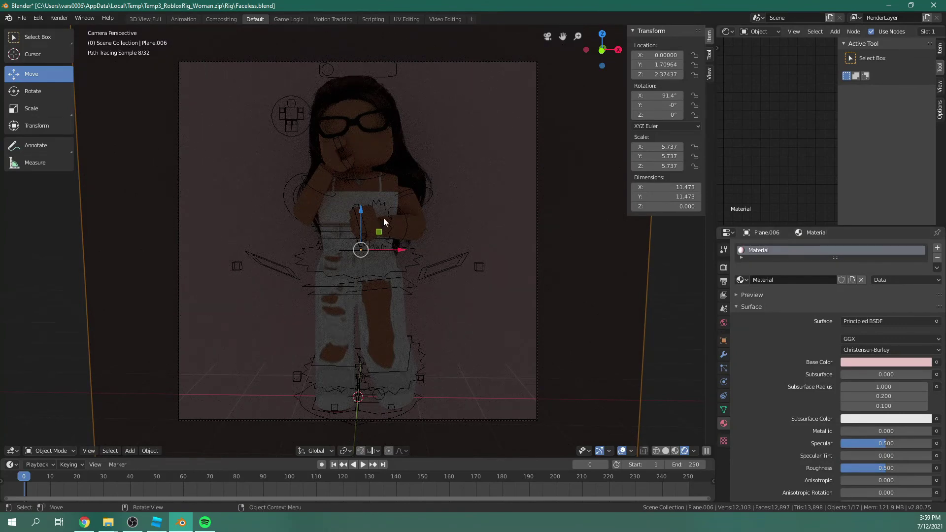
click(723, 323)
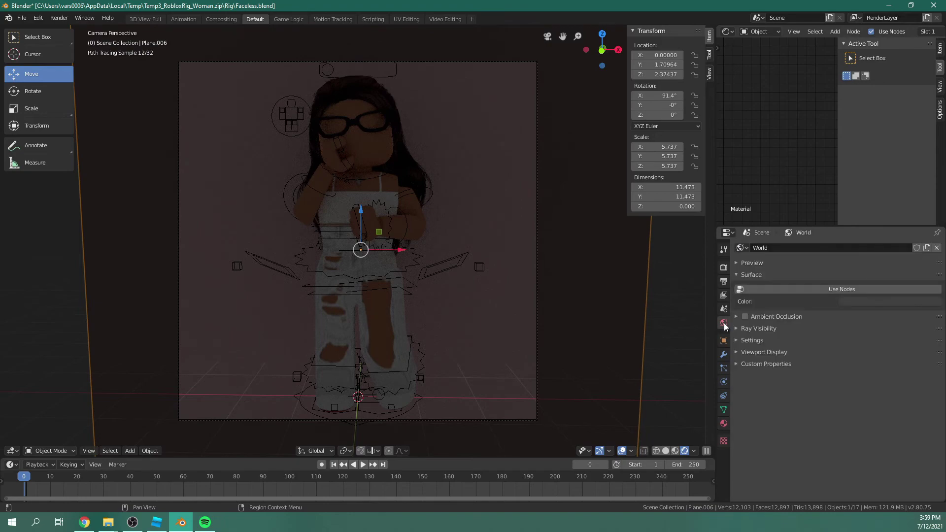
click(745, 316)
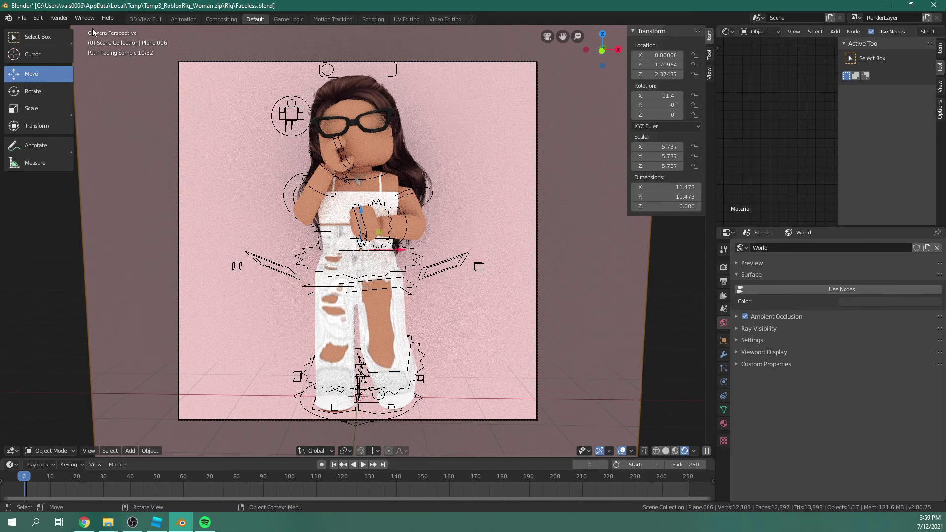
click(59, 17)
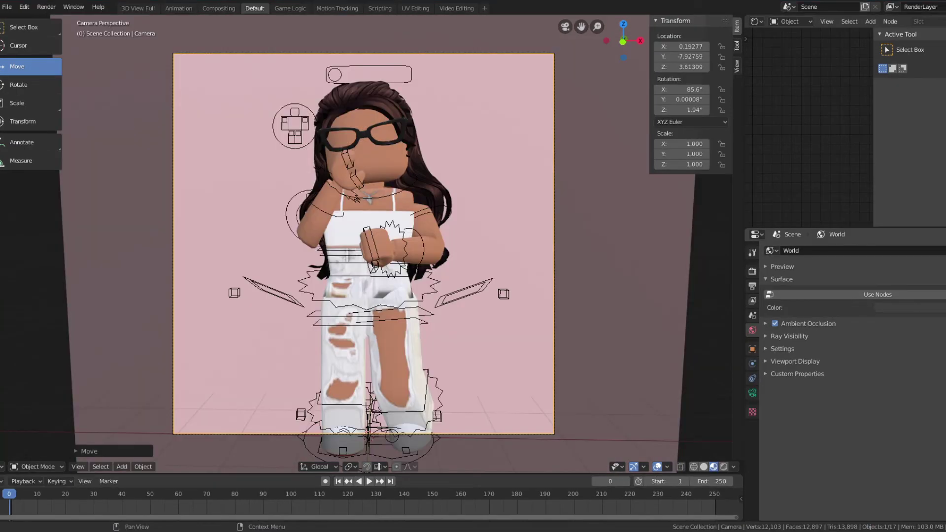
- Enable Denoising for the render layer and render the image
click(752, 271)
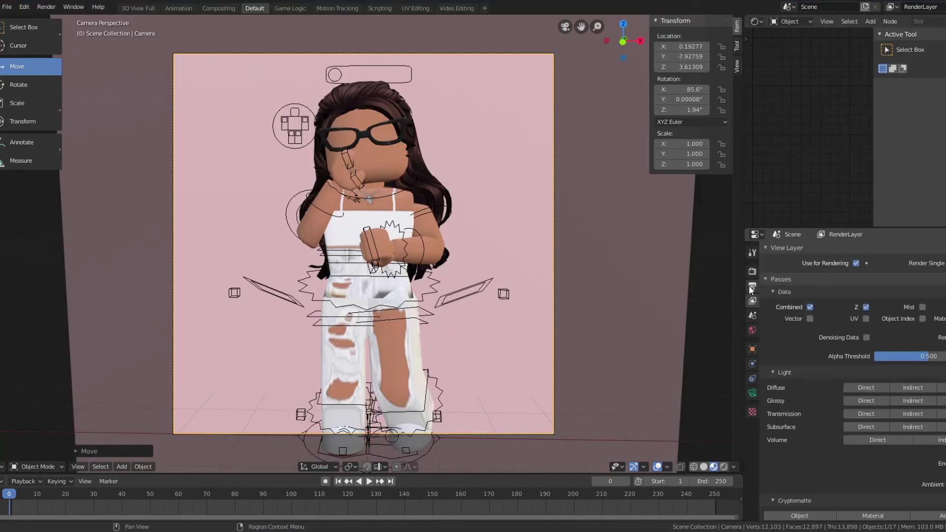
click(751, 286)
click(753, 300)
scroll(852, 490, down, 3)
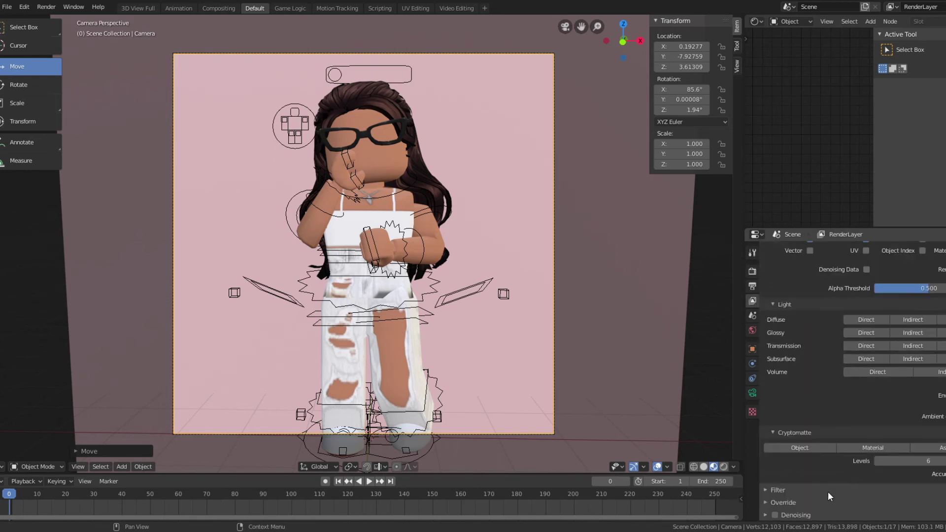
click(775, 516)
click(49, 8)
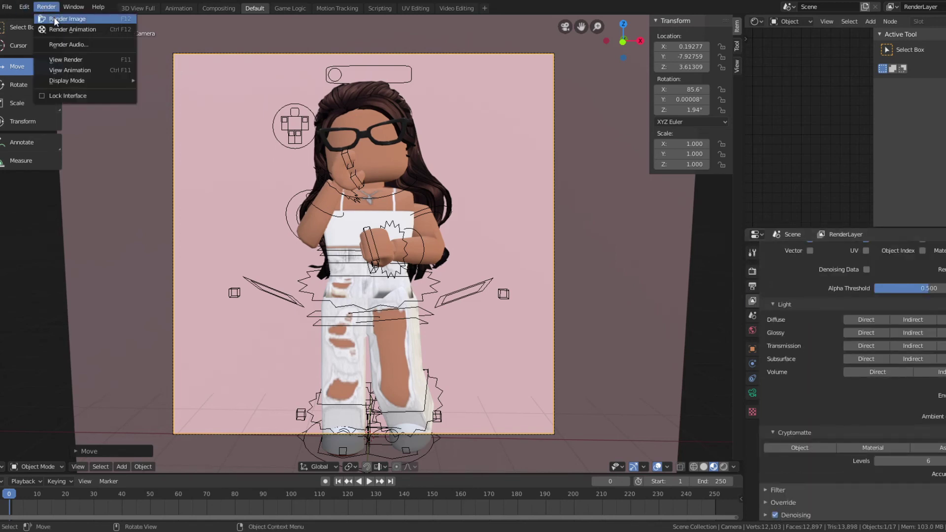
click(54, 17)
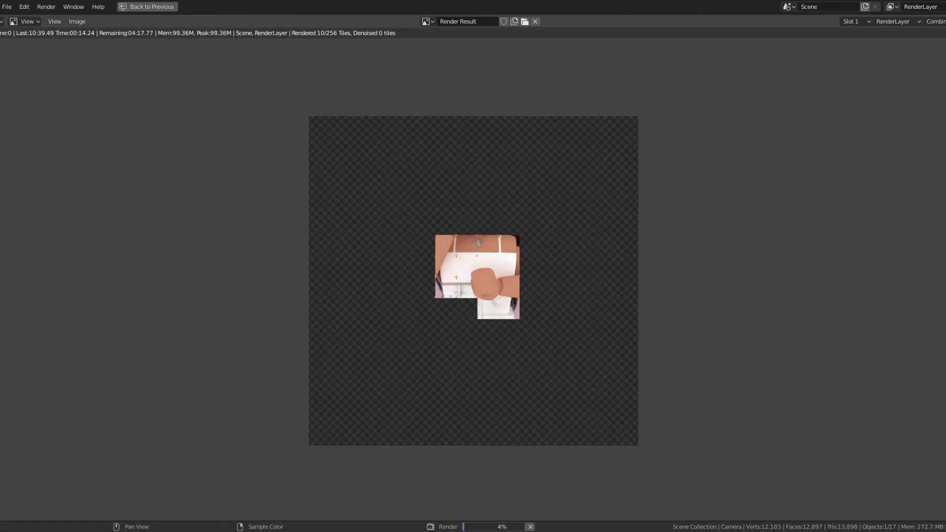